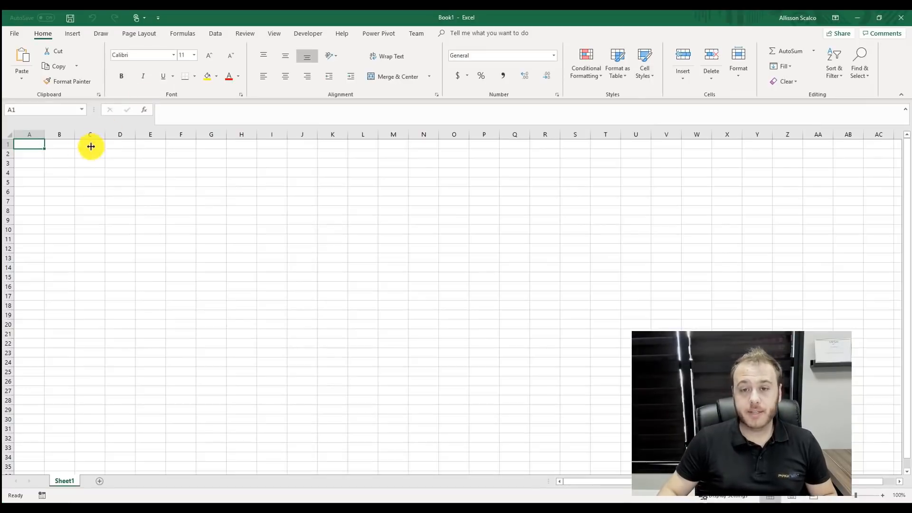
- Enter the headers Matricula, NomeFuncionario and email in A1:C1, widening columns B and C to fit
text(Matricula)
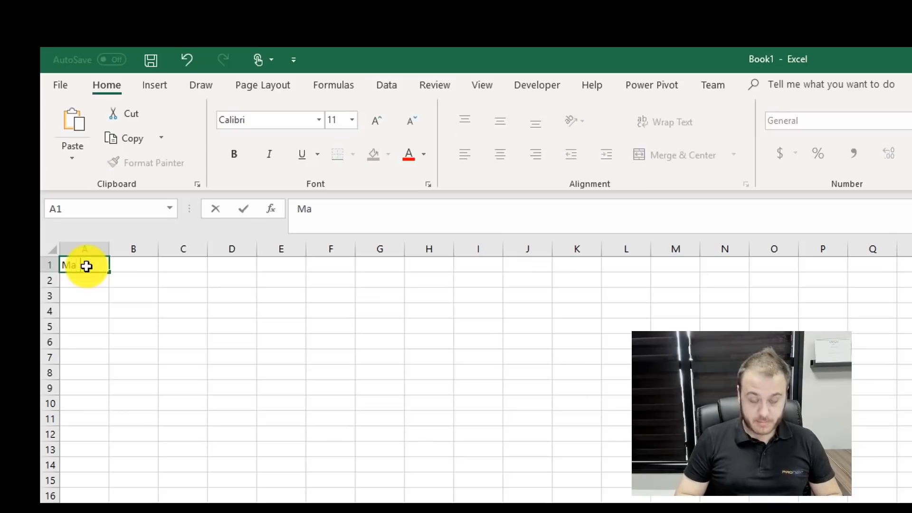
click(134, 265)
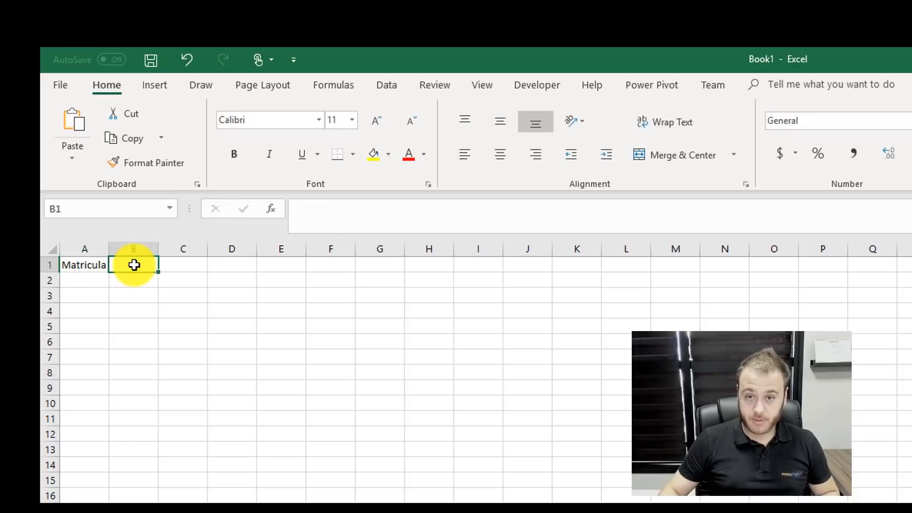
text(NomeFunciona)
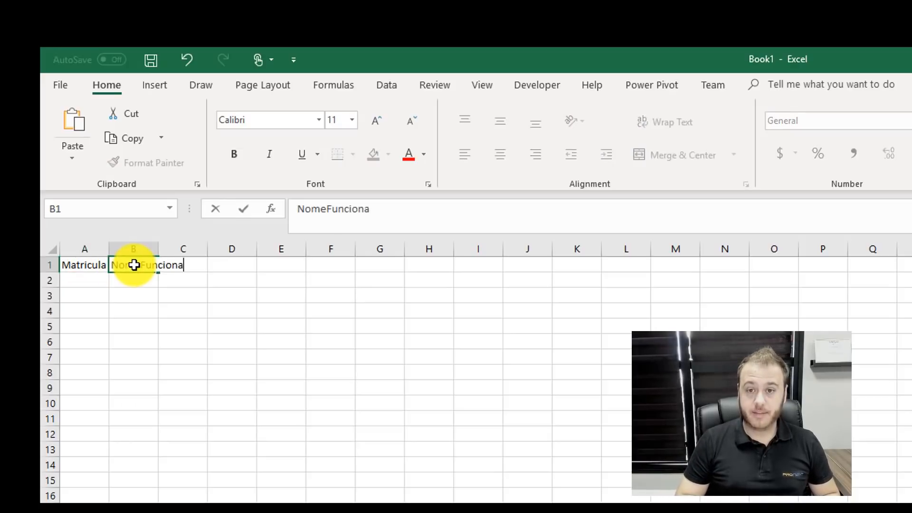
text(rio)
key(Return)
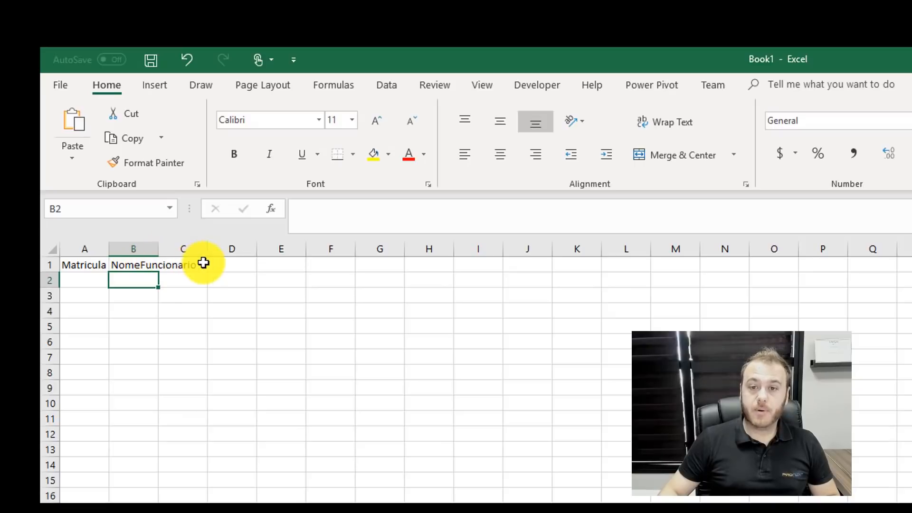
double_click(159, 249)
click(214, 268)
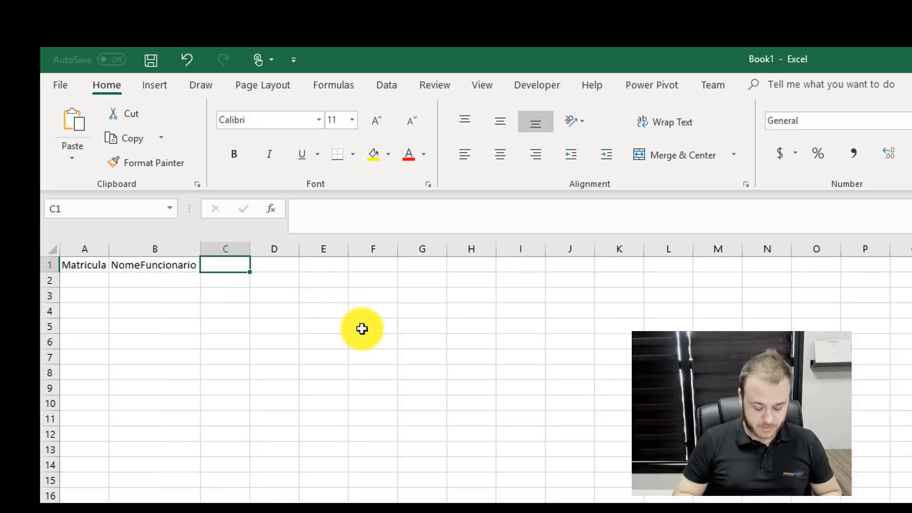
text(emai)
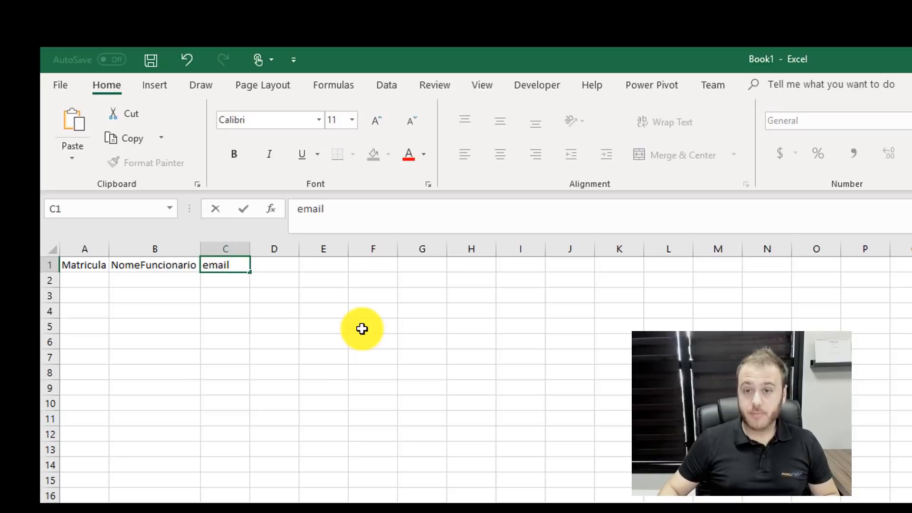
text(l)
click(362, 329)
drag(251, 247, 262, 246)
click(94, 281)
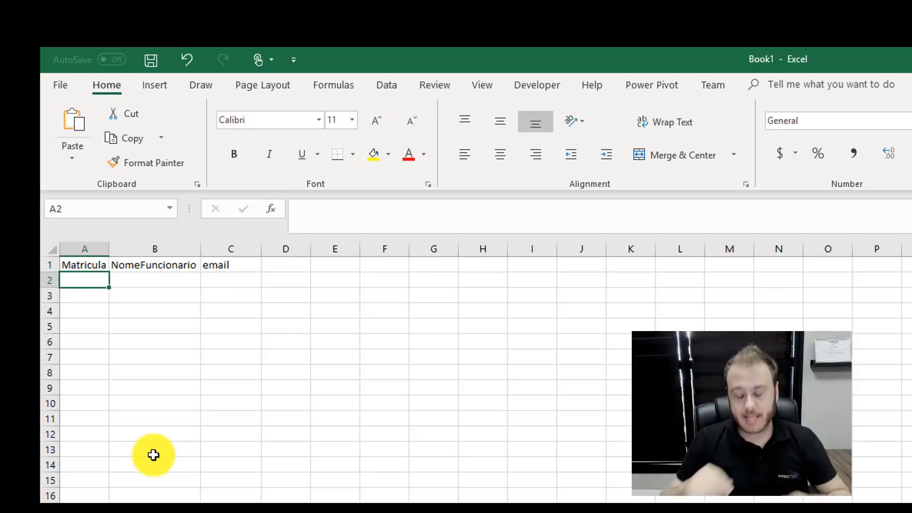
- Enter the three employee ID numbers down cells A2 to A4
text(12)
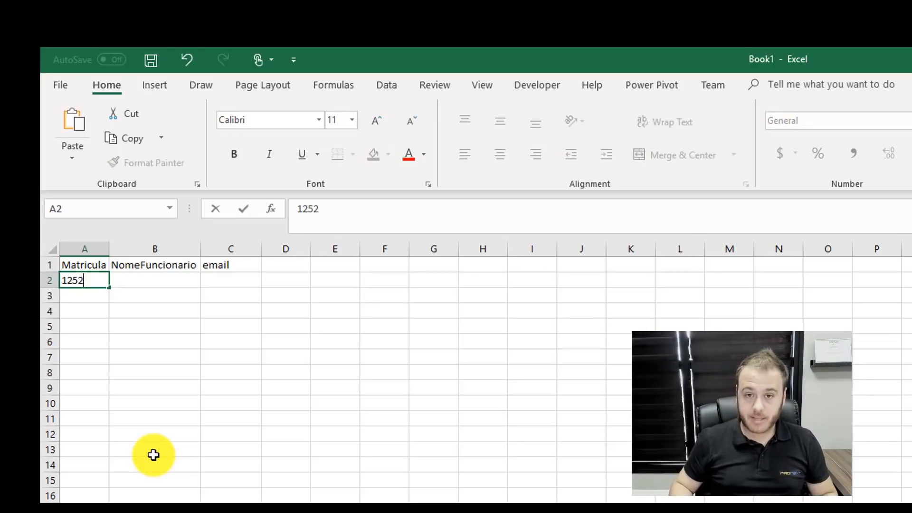
text(52)
key(Return)
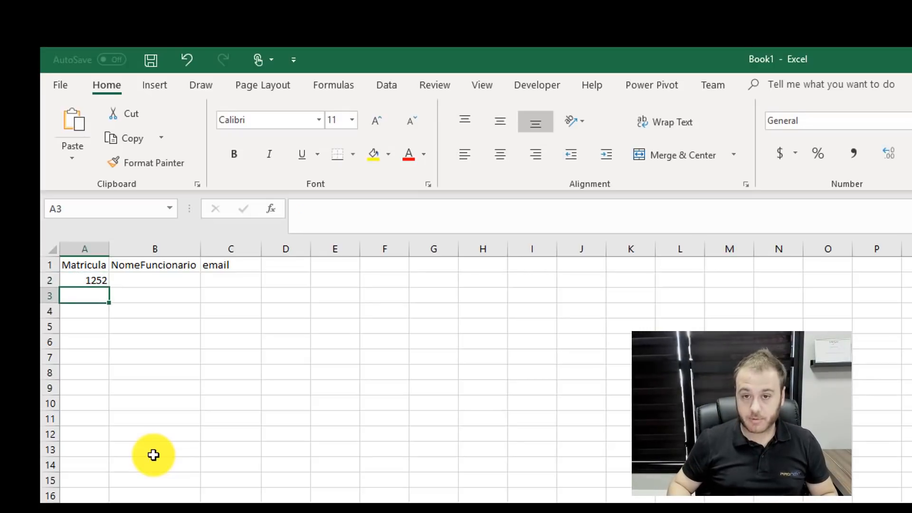
text(4252)
key(Return)
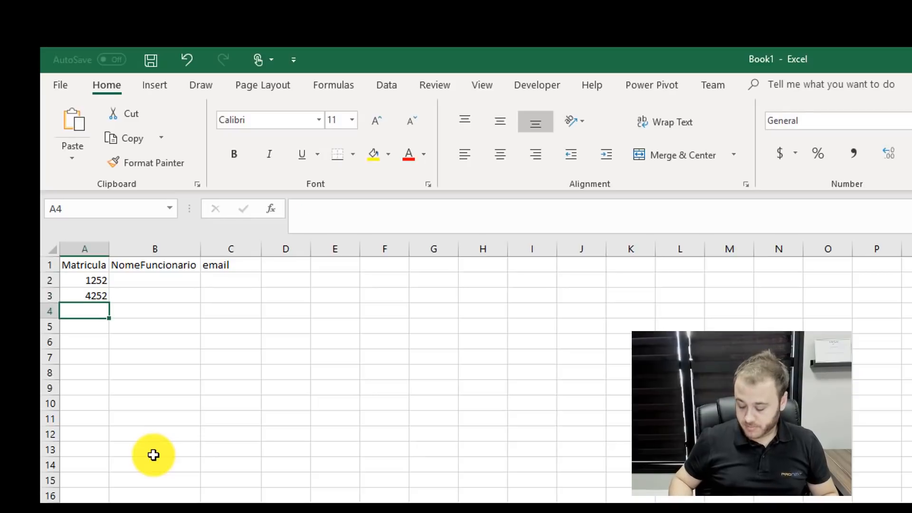
text(4)
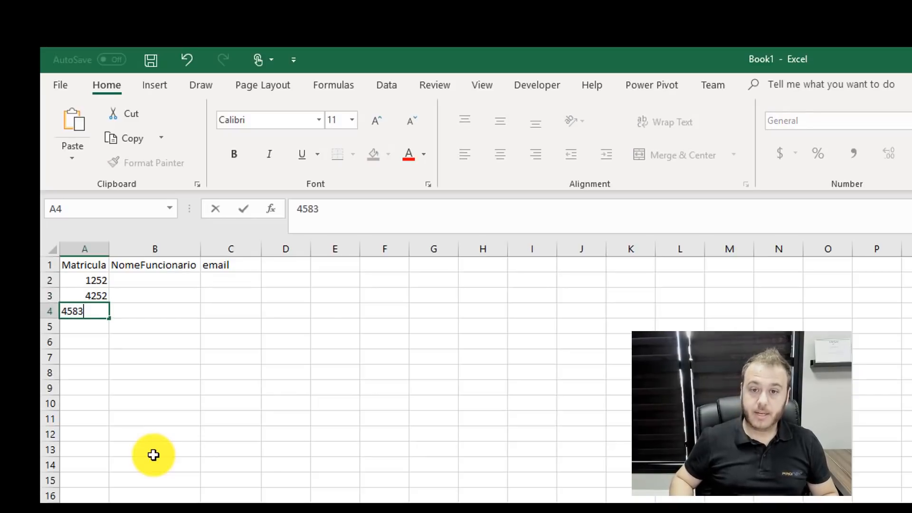
text(583)
key(Return)
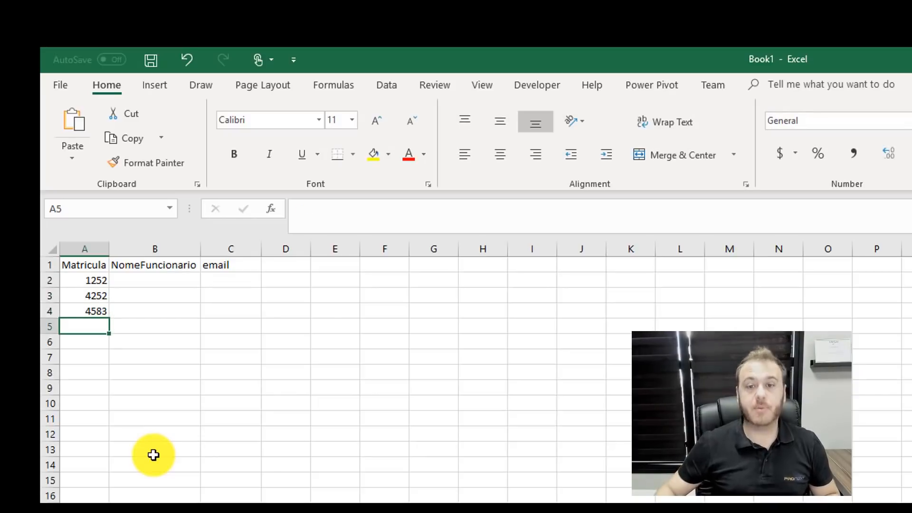
- Fill in the first employee's name and e-mail address in B2:C2, autofitting column C
click(137, 282)
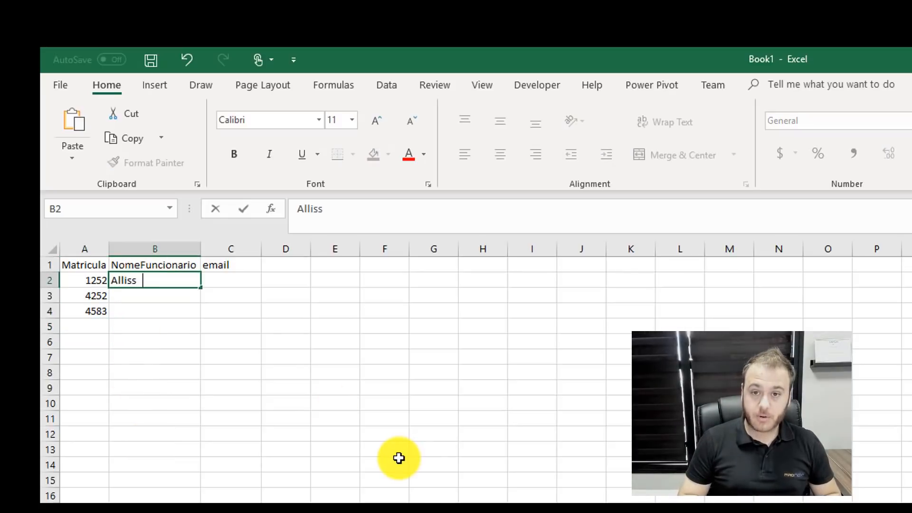
key(Return)
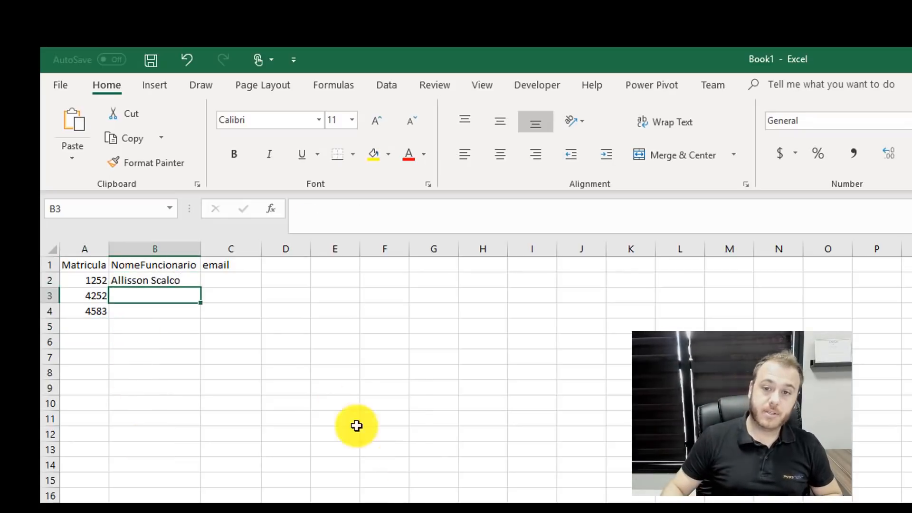
click(242, 279)
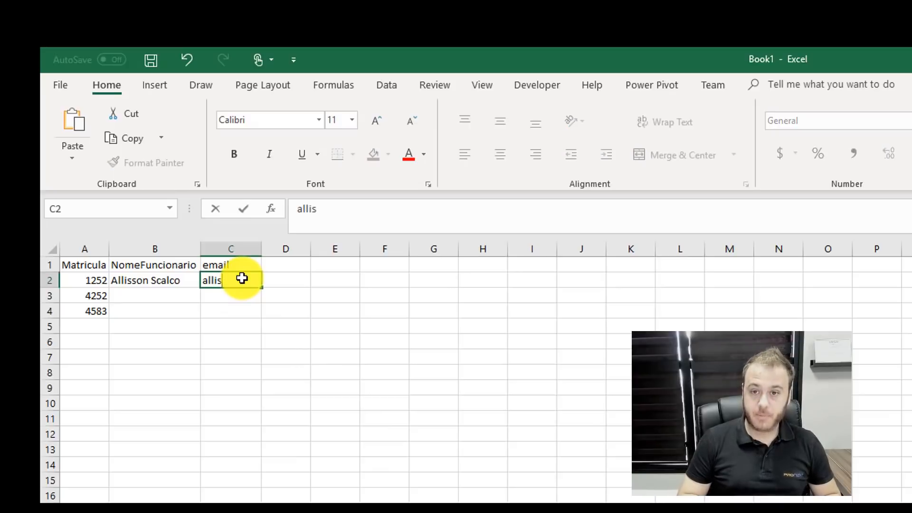
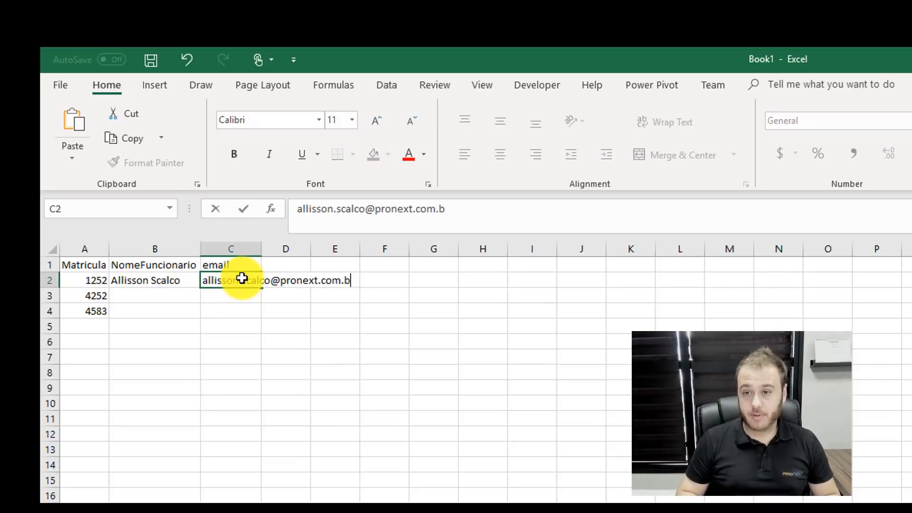
key(Return)
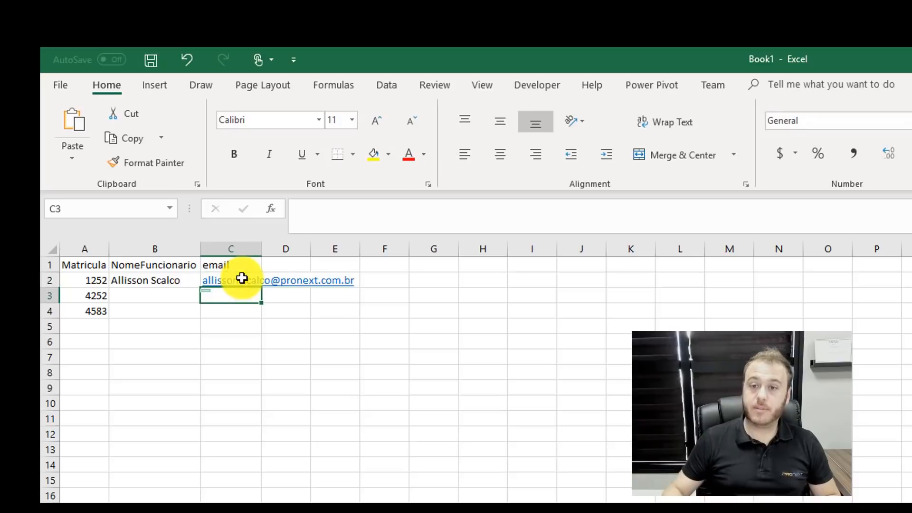
double_click(261, 248)
- Enter the names Teste 2 and Teste3 with their test e-mail addresses in rows 3 and 4
click(163, 296)
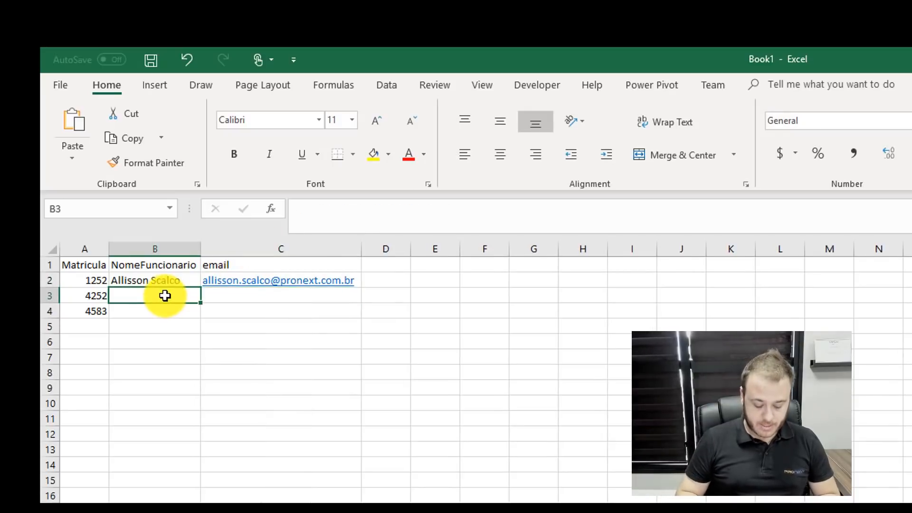
text(Teste 2)
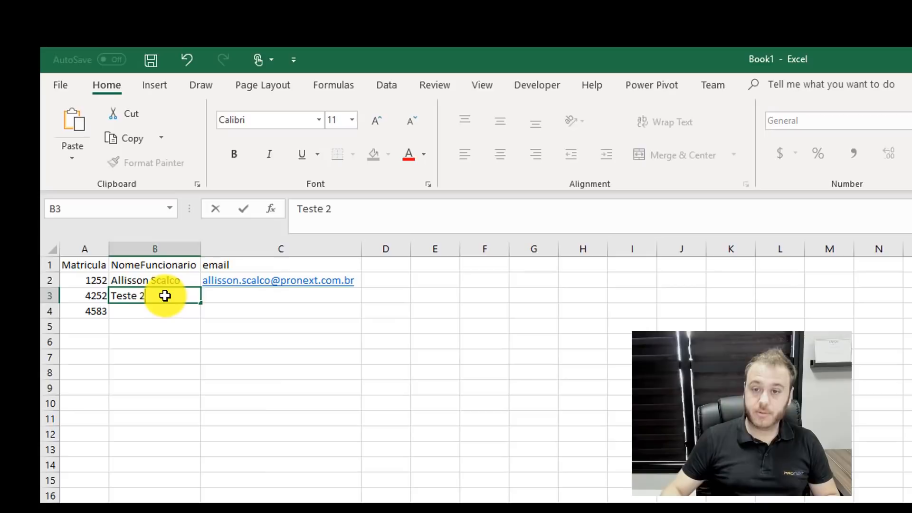
click(212, 295)
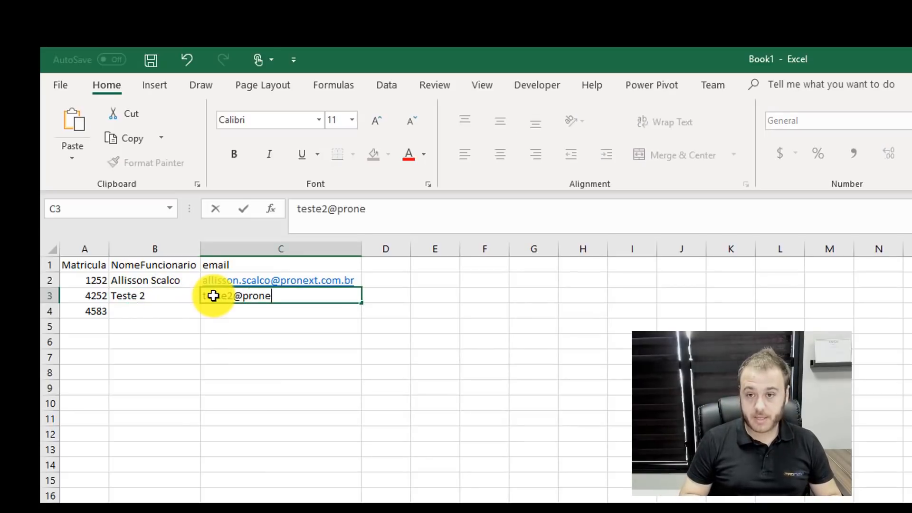
key(Return)
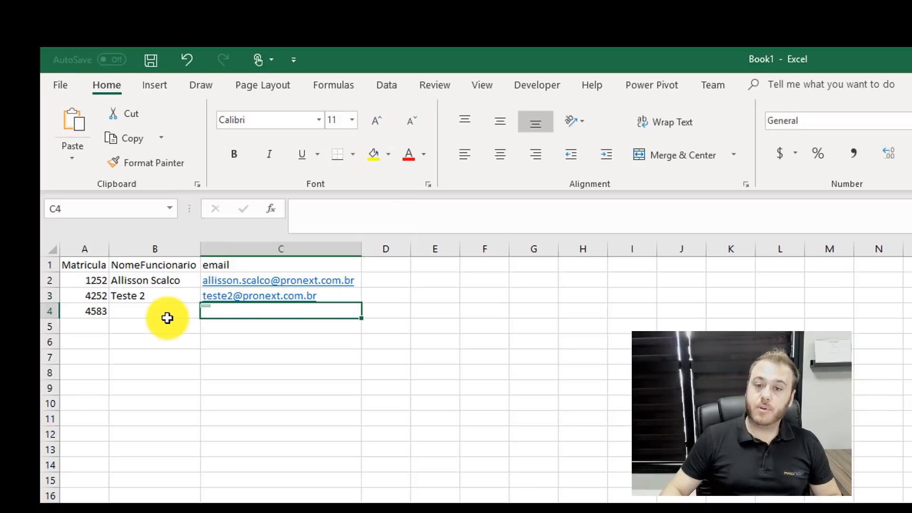
click(157, 313)
text(Teste3)
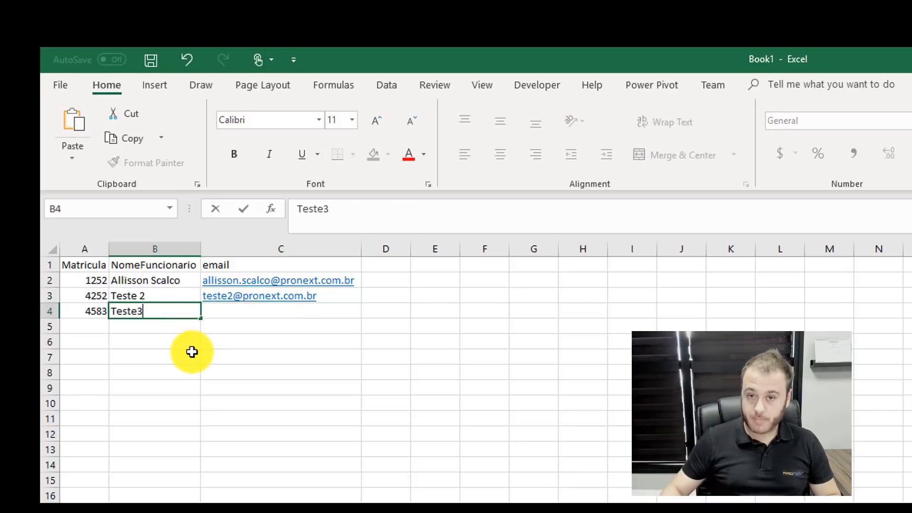
click(235, 310)
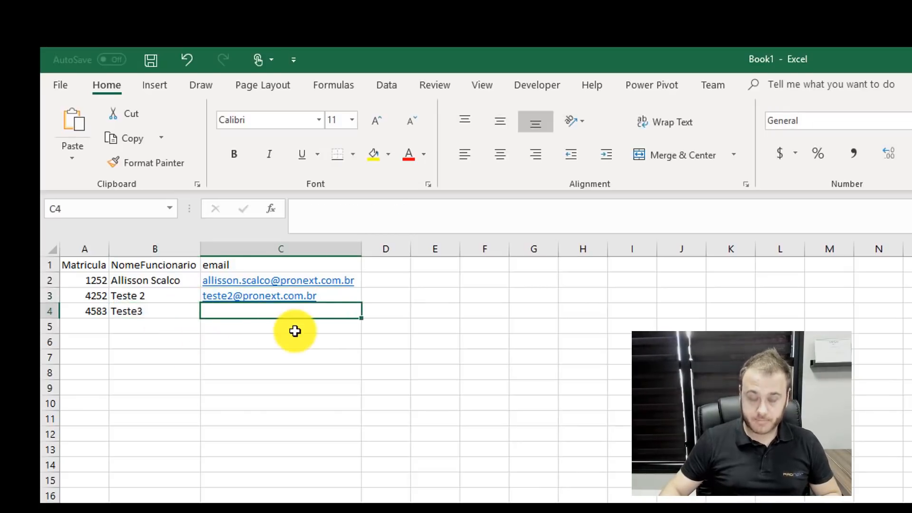
text(tes)
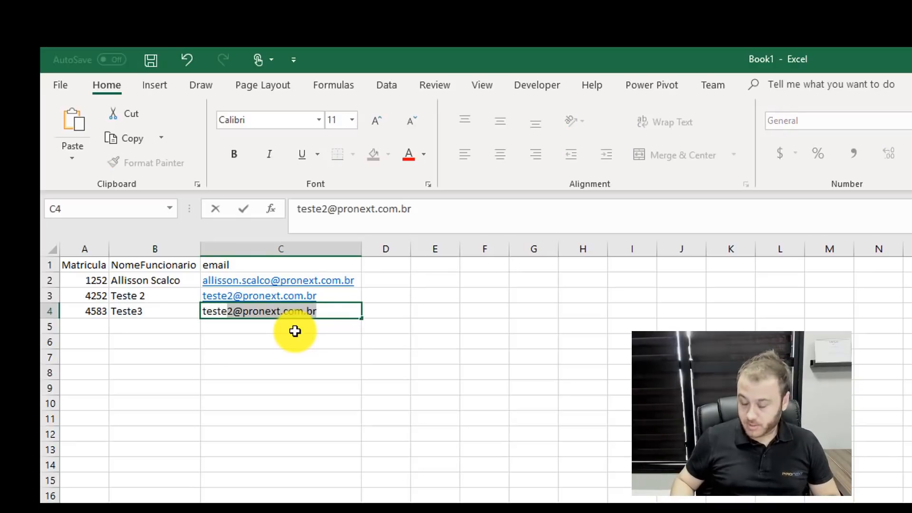
text(te)
click(232, 311)
key(BackSpace)
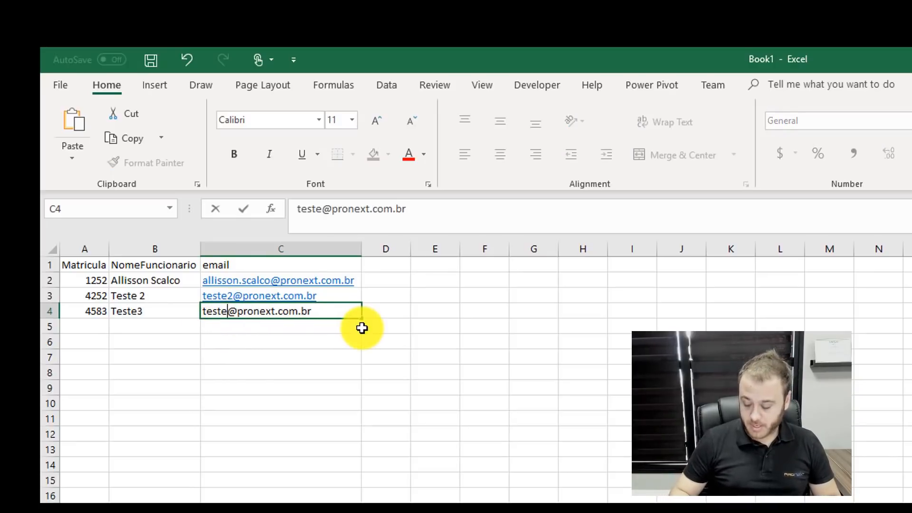
text(3)
key(Return)
click(254, 460)
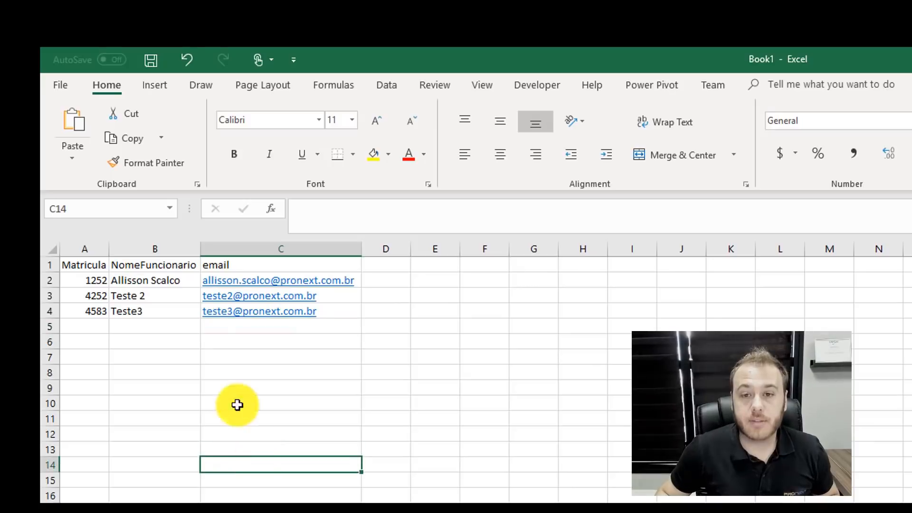
- Format the employee range A1:C4 as a table with headers
drag(80, 263, 266, 314)
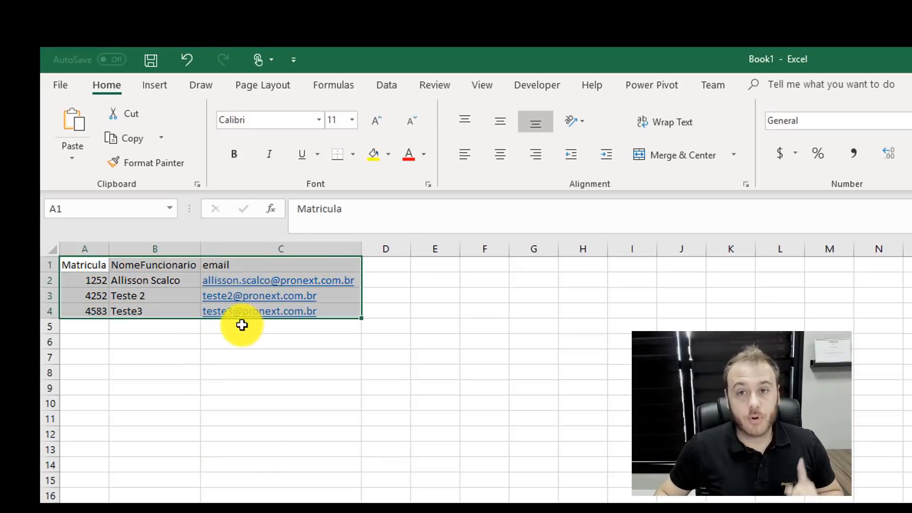
click(163, 90)
click(190, 130)
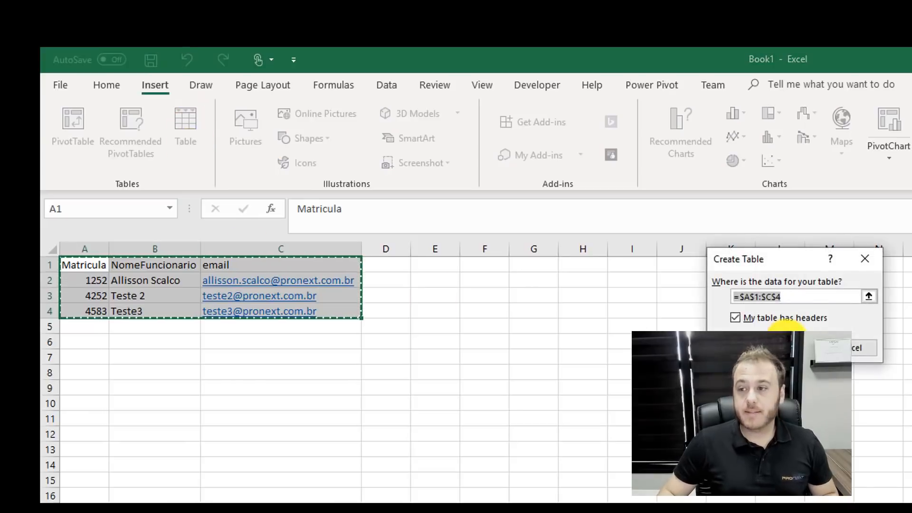
click(808, 348)
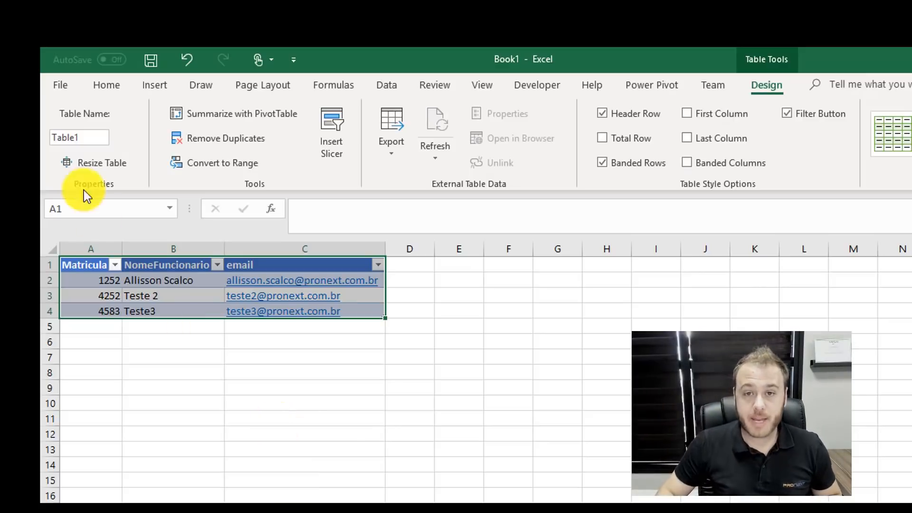
- Change the table name from Table1 to cadFuncionarios
click(86, 137)
double_click(88, 138)
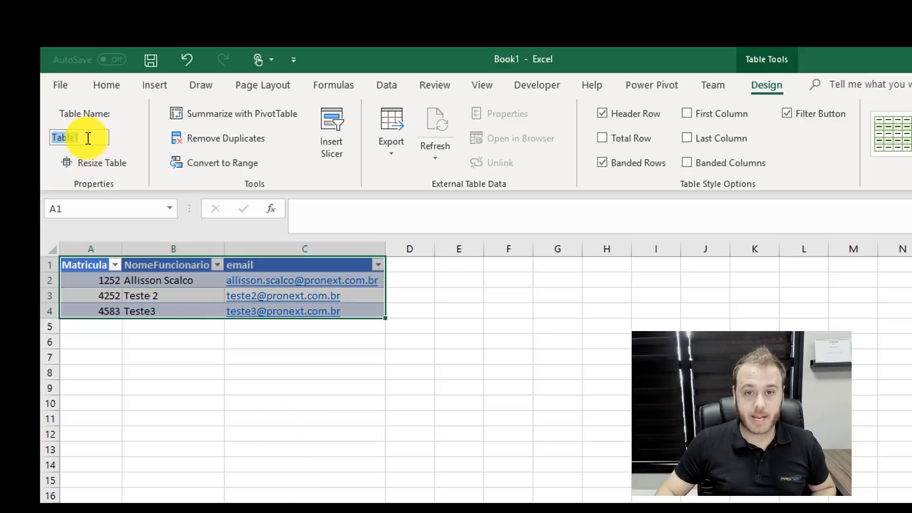
text(cadFuncio)
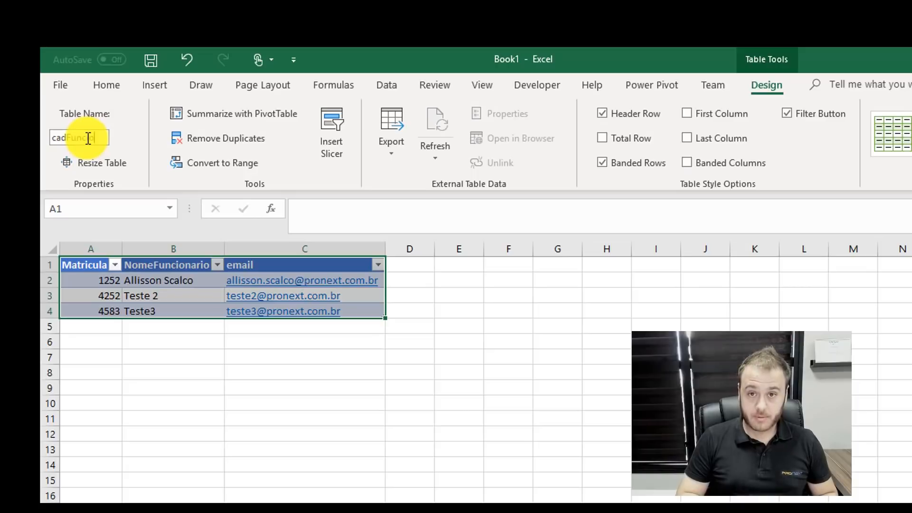
text(nar)
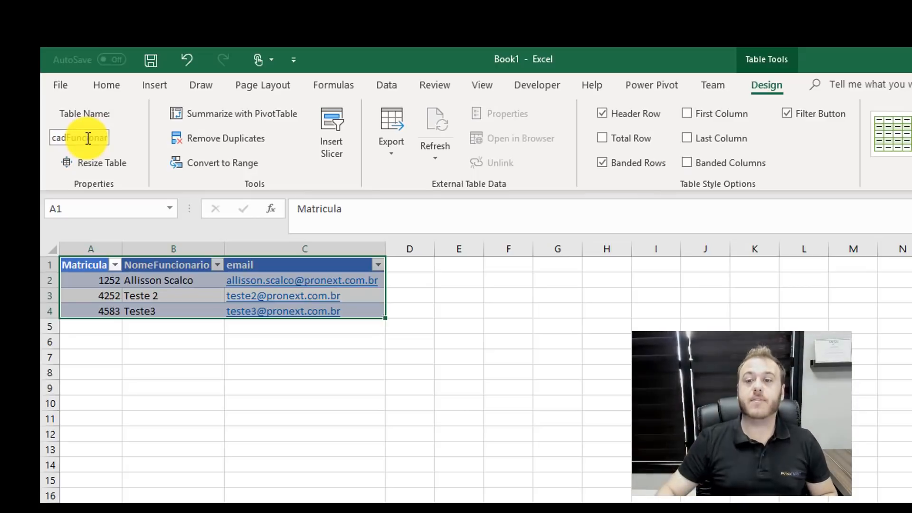
click(186, 415)
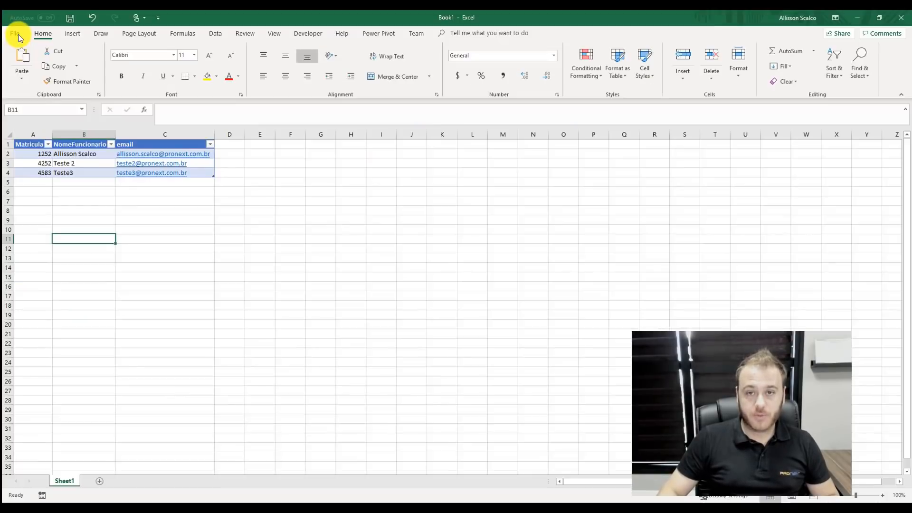
- Save the workbook to OneDrive - ProNext under the file name Funcionarios
click(61, 85)
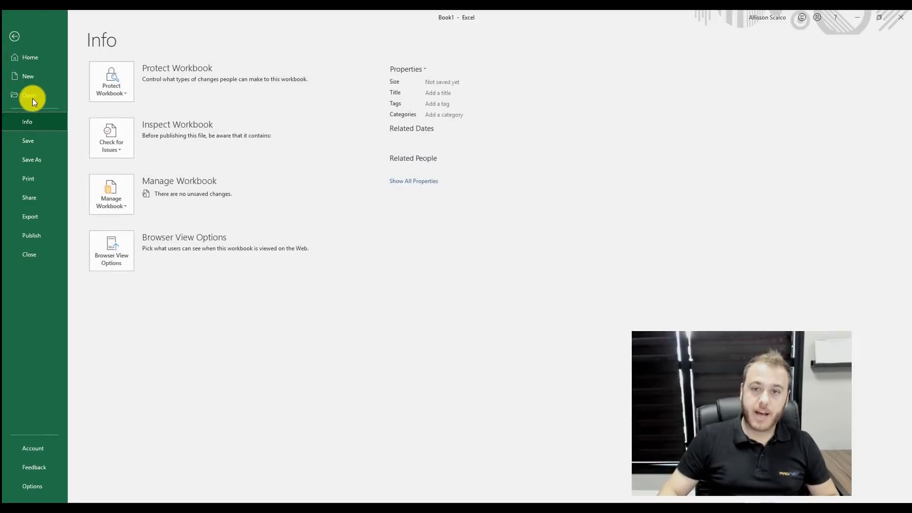
click(30, 136)
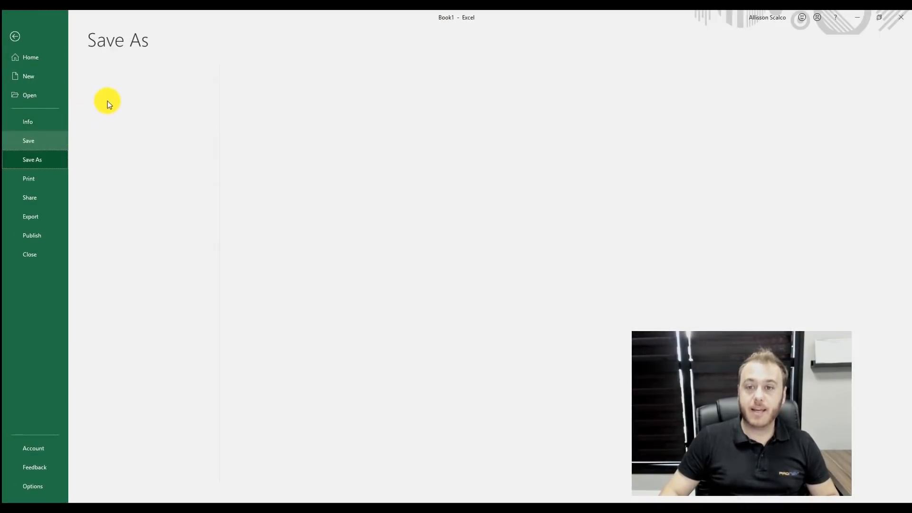
click(174, 118)
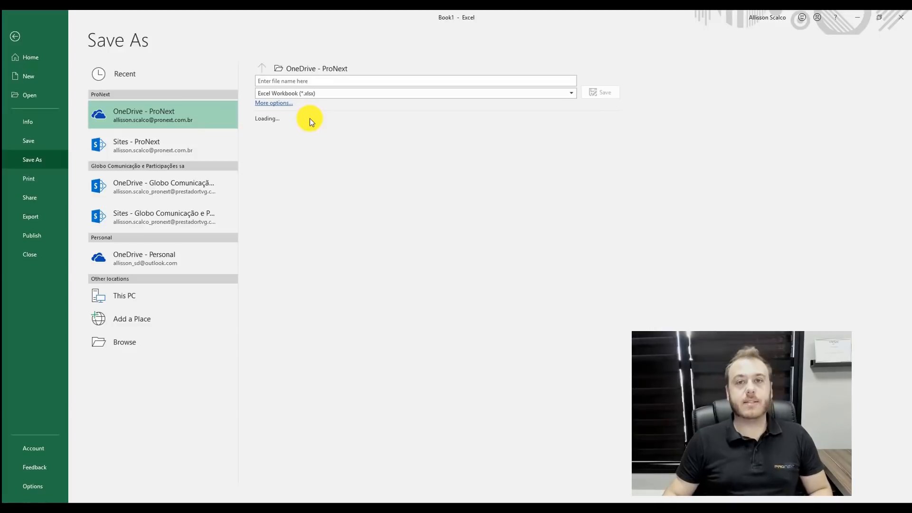
key(F12)
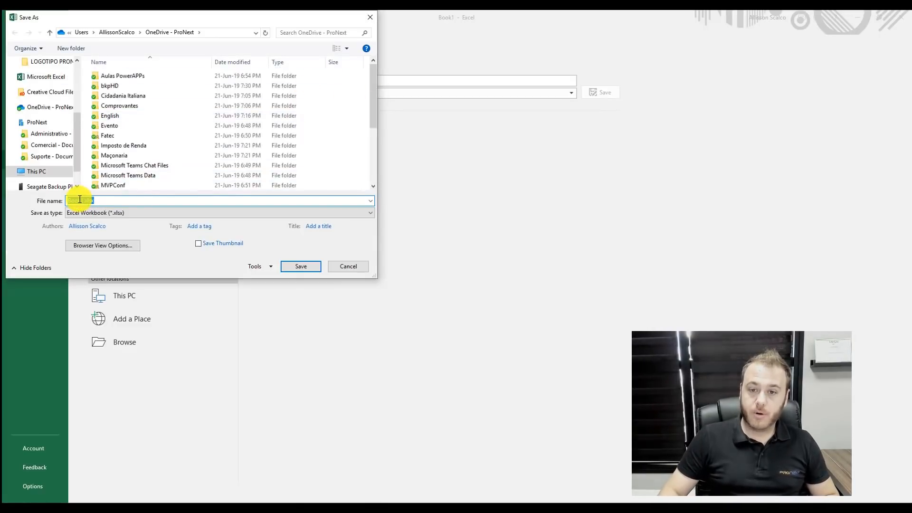
text(Funcionar)
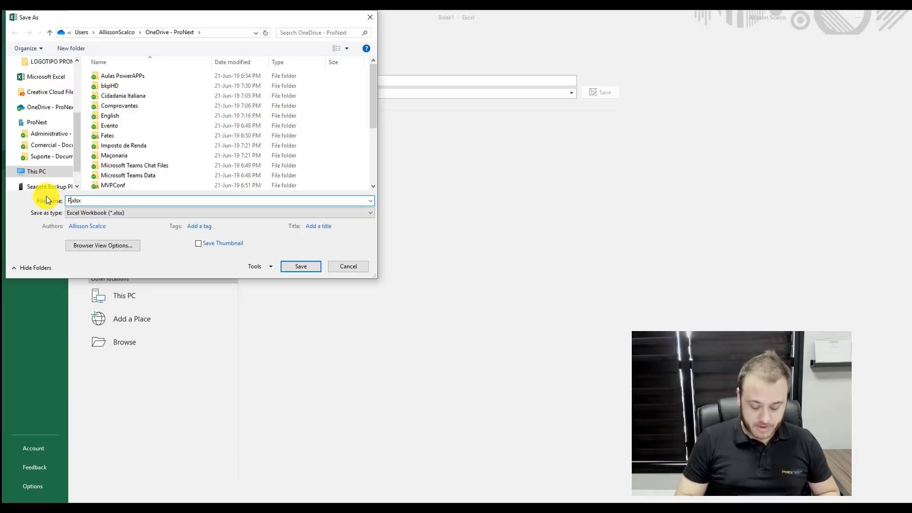
text(ios)
key(ctrl+a)
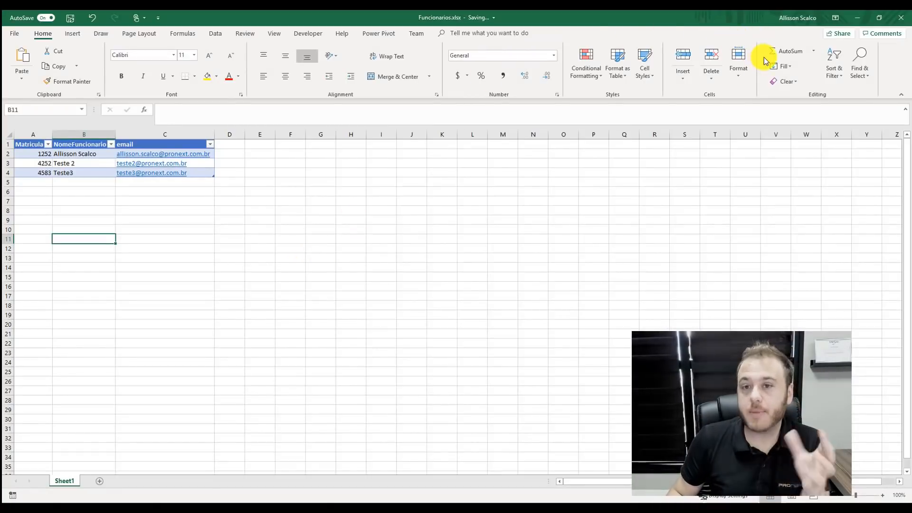
- Close Excel and create a blank Phone-layout canvas app called CrachaDigital
click(901, 18)
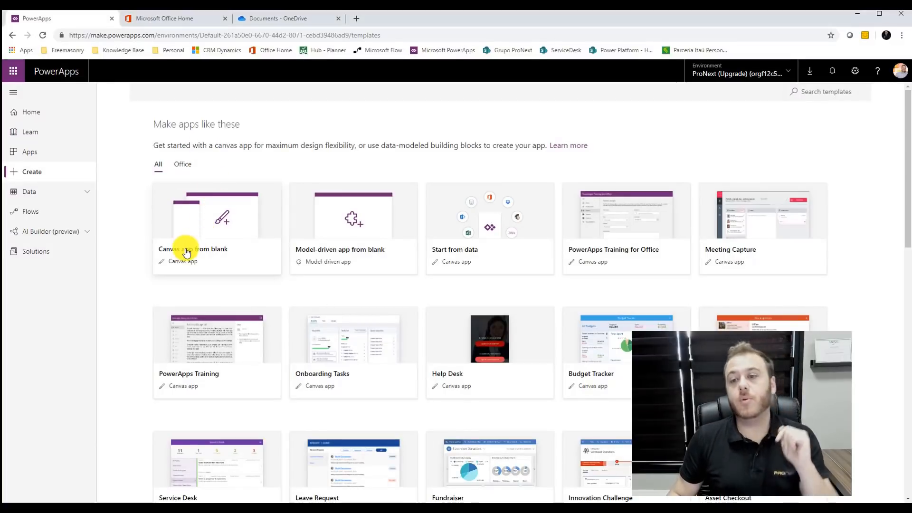
click(185, 253)
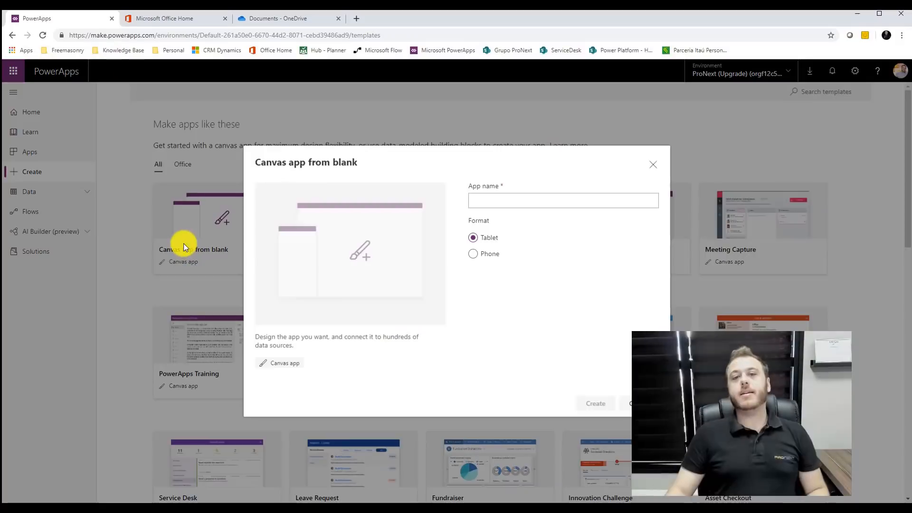
click(492, 259)
click(495, 205)
text(CrachaDigital)
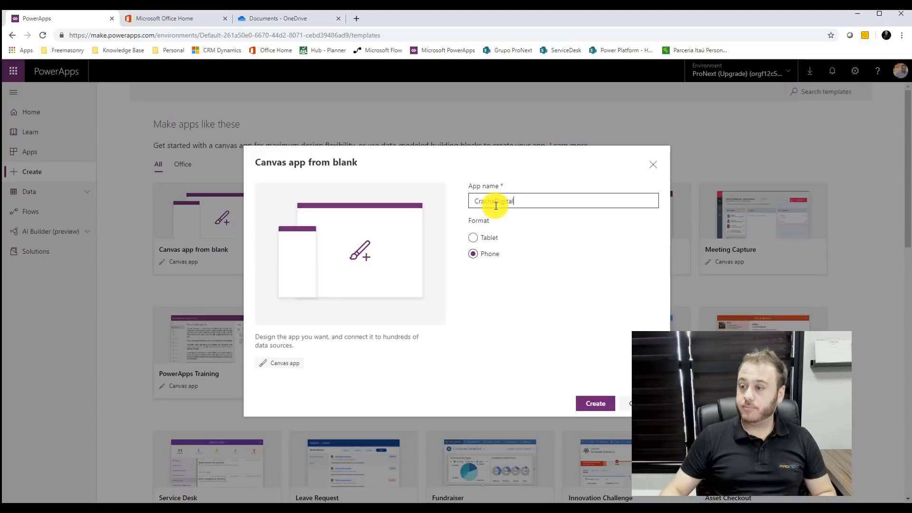
click(596, 403)
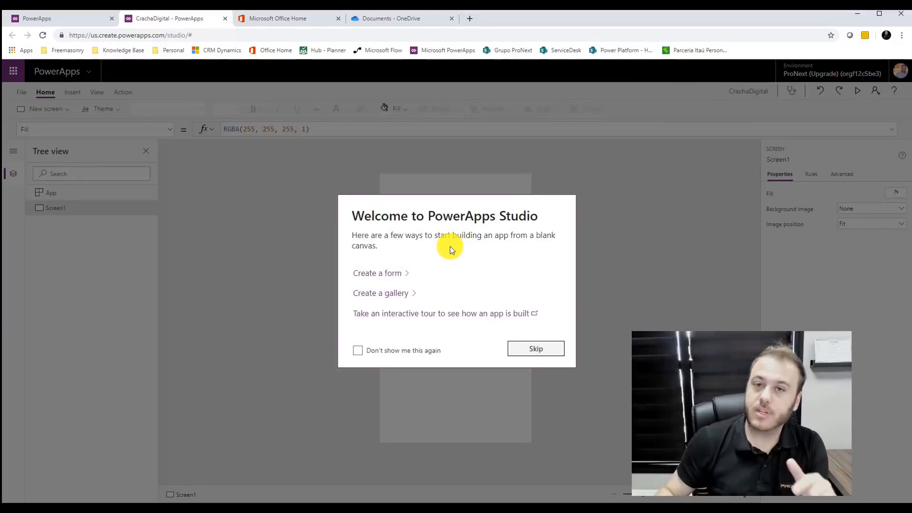
- Add the cadFuncionarios table from Funcionarios.xlsx on OneDrive for Business as a data source
click(521, 348)
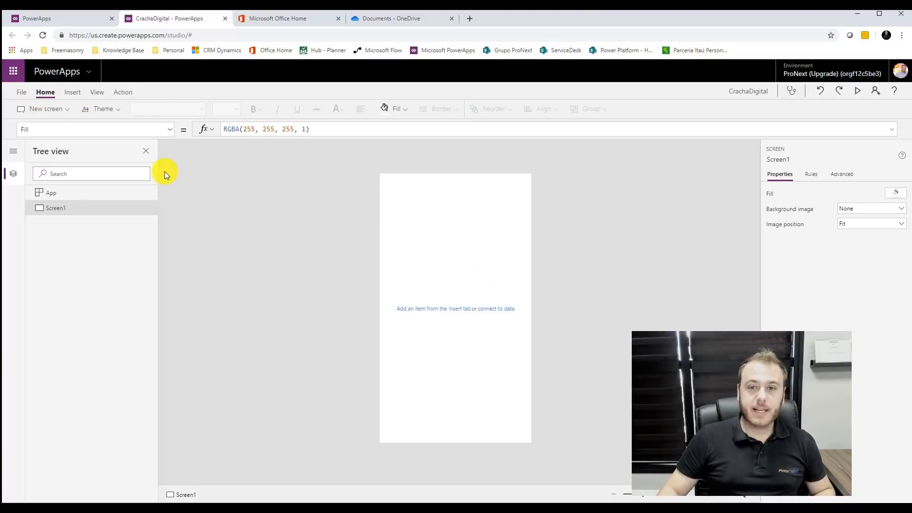
click(96, 92)
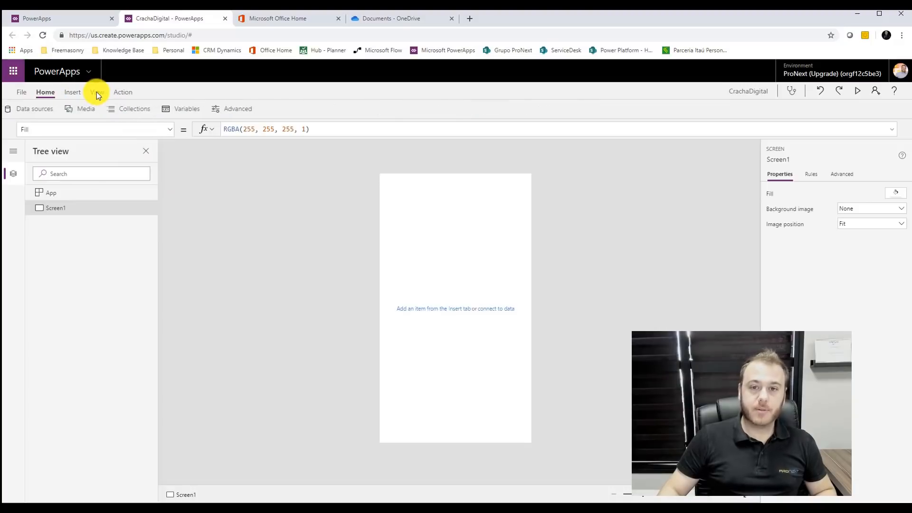
click(47, 112)
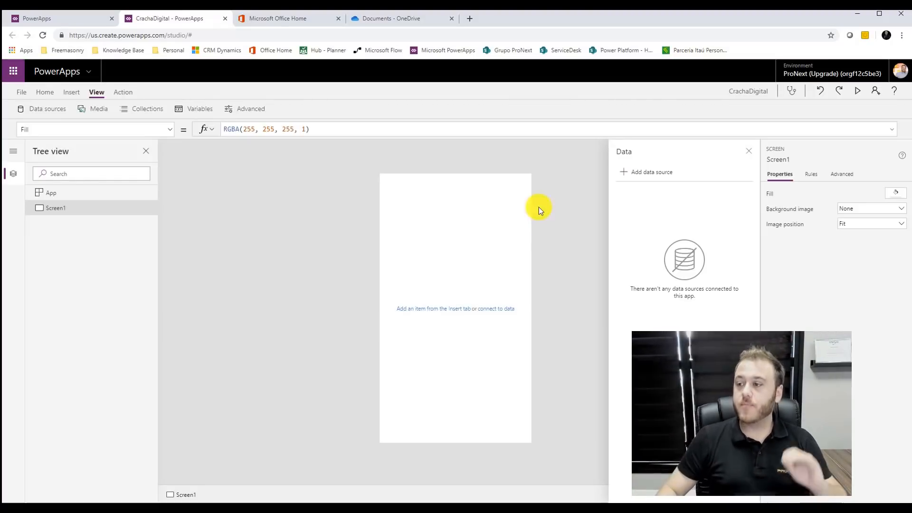
click(664, 175)
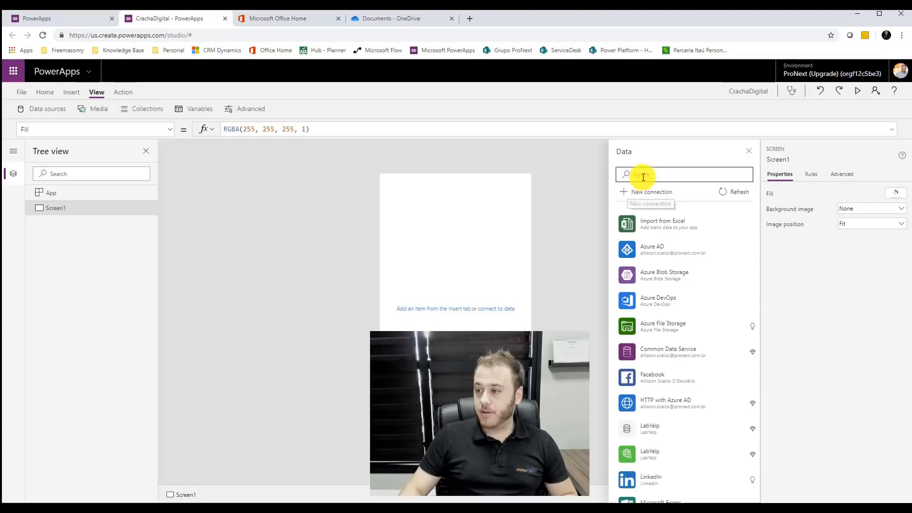
scroll(699, 369, down, 5)
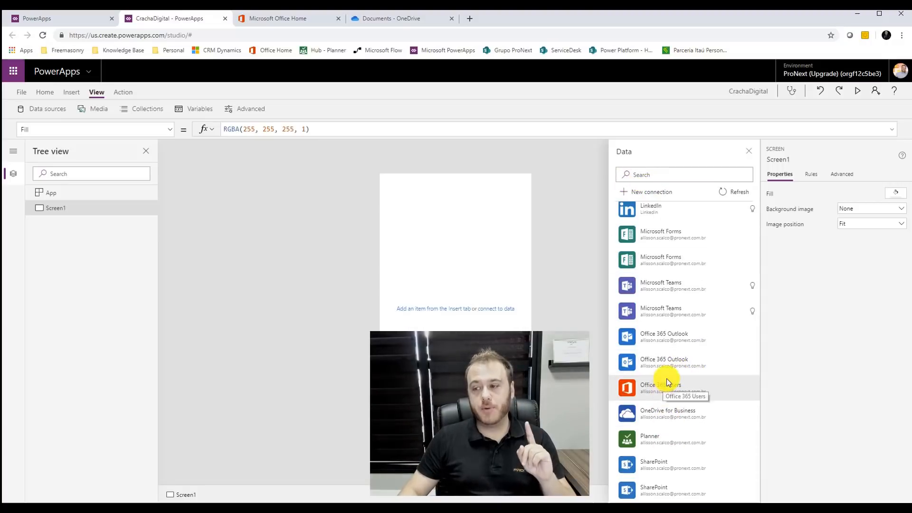
click(678, 417)
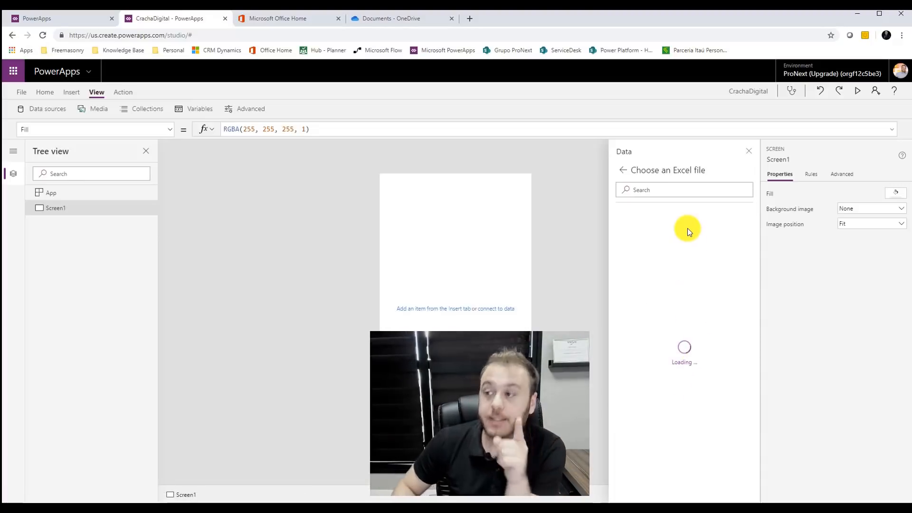
scroll(687, 286, down, 5)
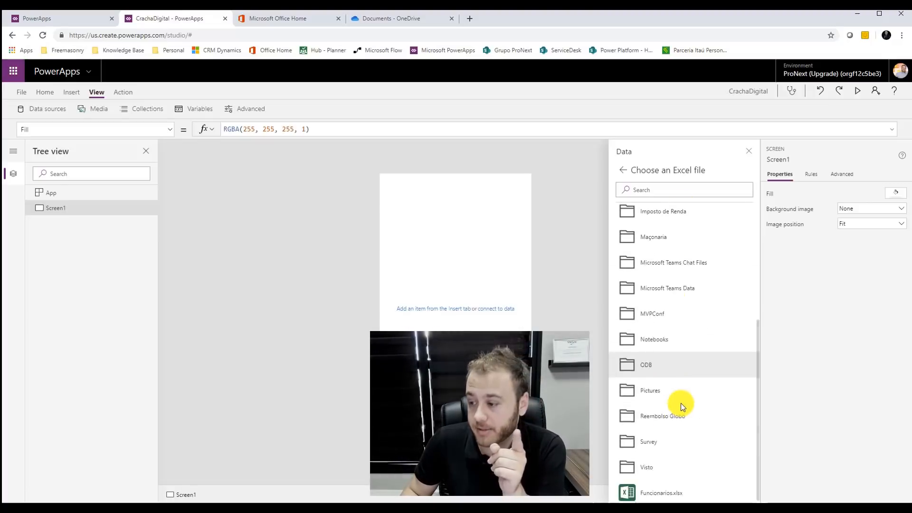
click(654, 492)
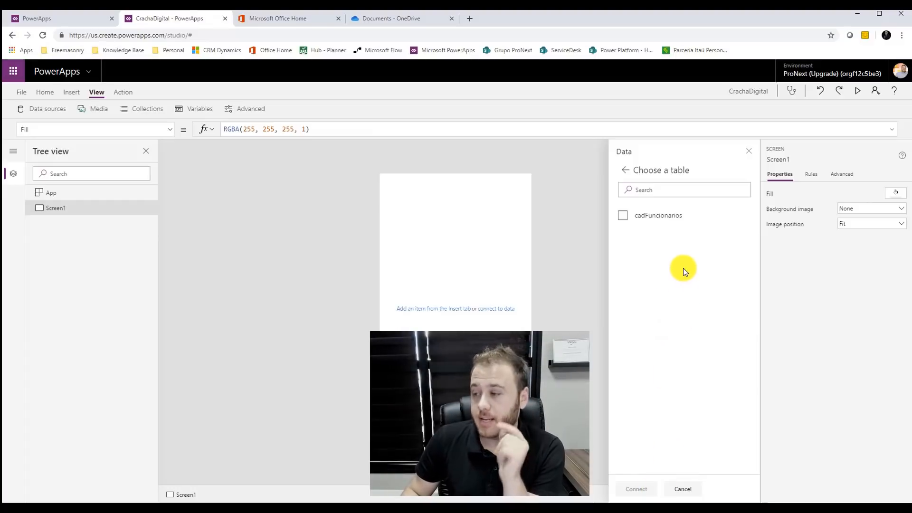
click(653, 217)
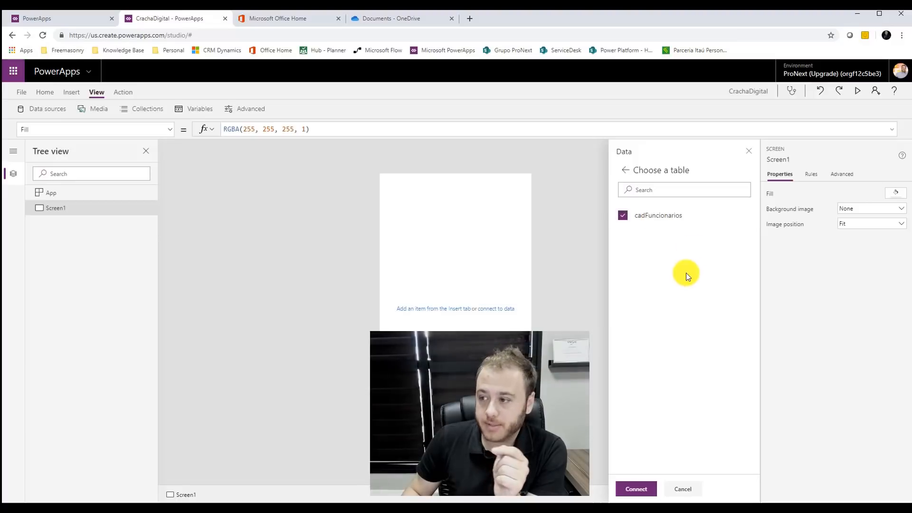
click(640, 485)
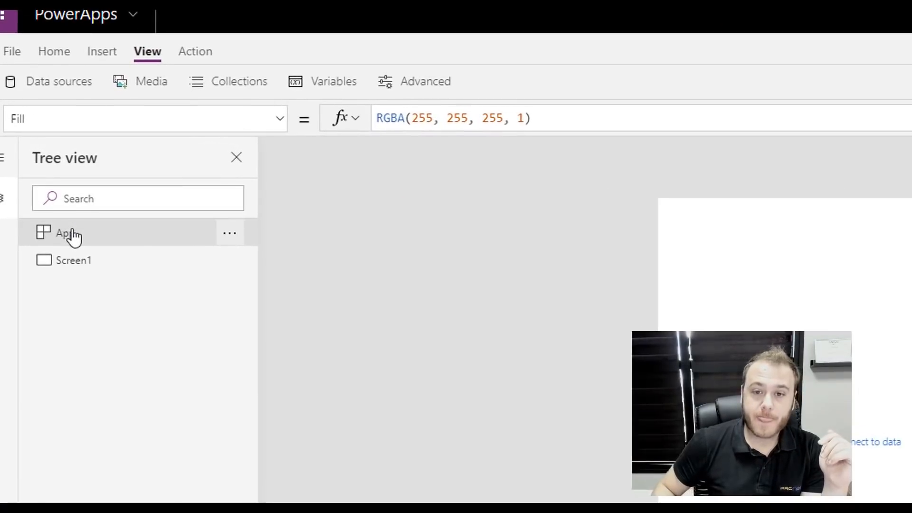
- Start the App OnStart formula as LookUp(cadFuncionarios, using the formula suggestions
click(65, 193)
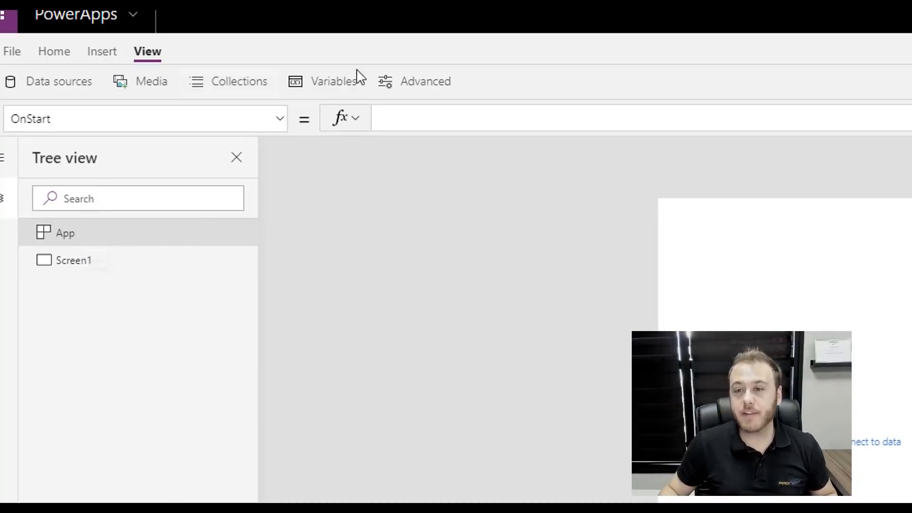
click(416, 117)
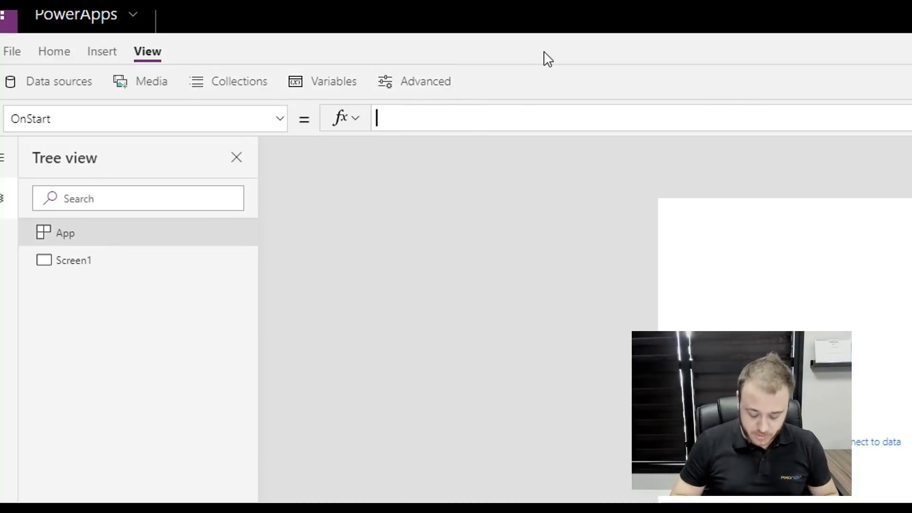
text(loo)
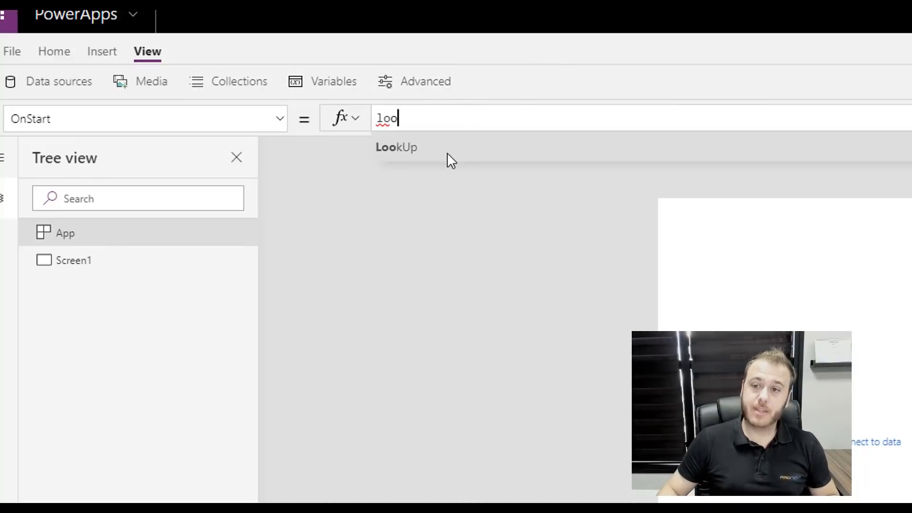
click(447, 152)
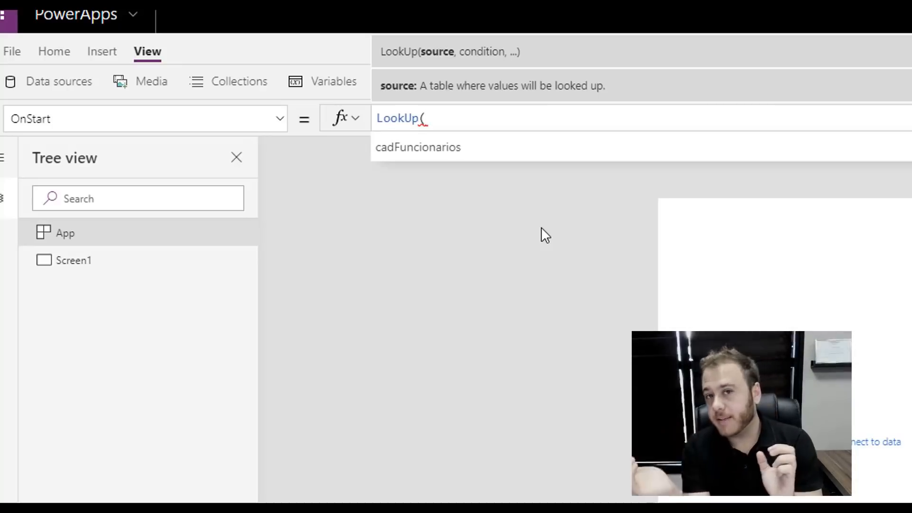
click(437, 142)
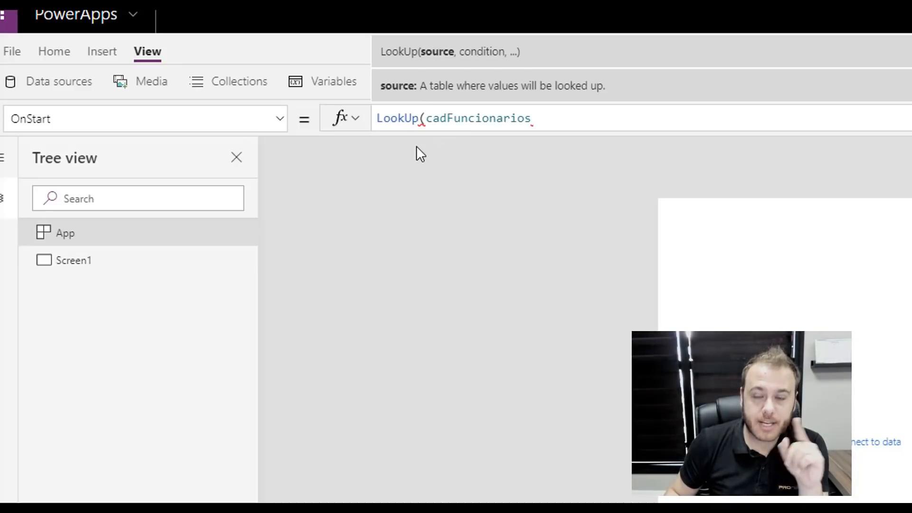
text(,)
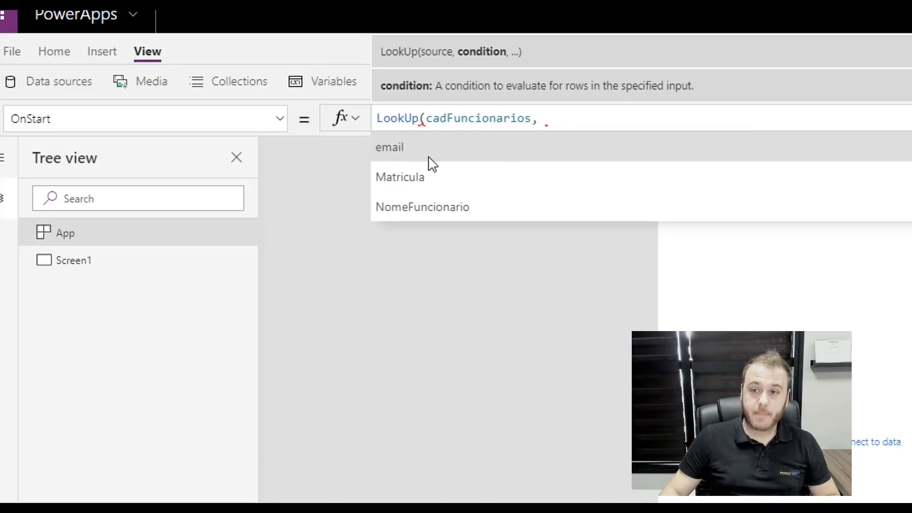
- Complete the LookUp condition as email = User().Email
click(458, 149)
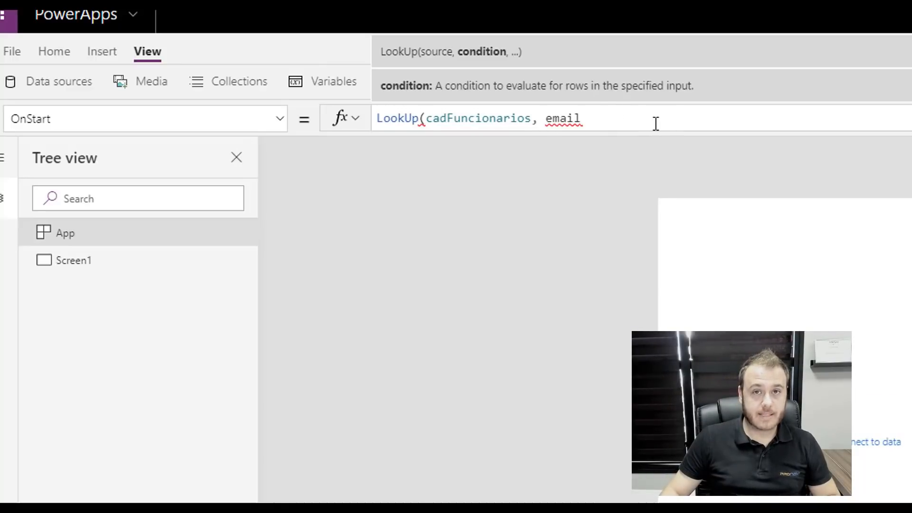
text(= User)
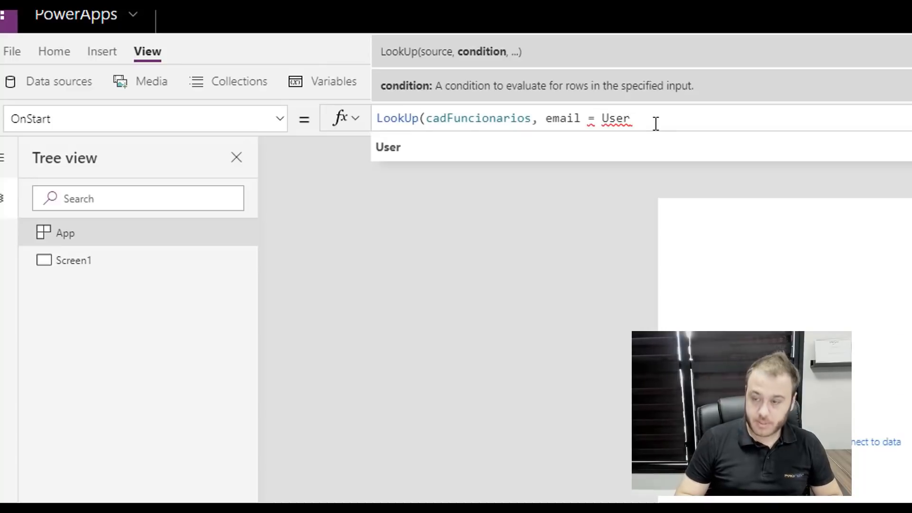
text(().)
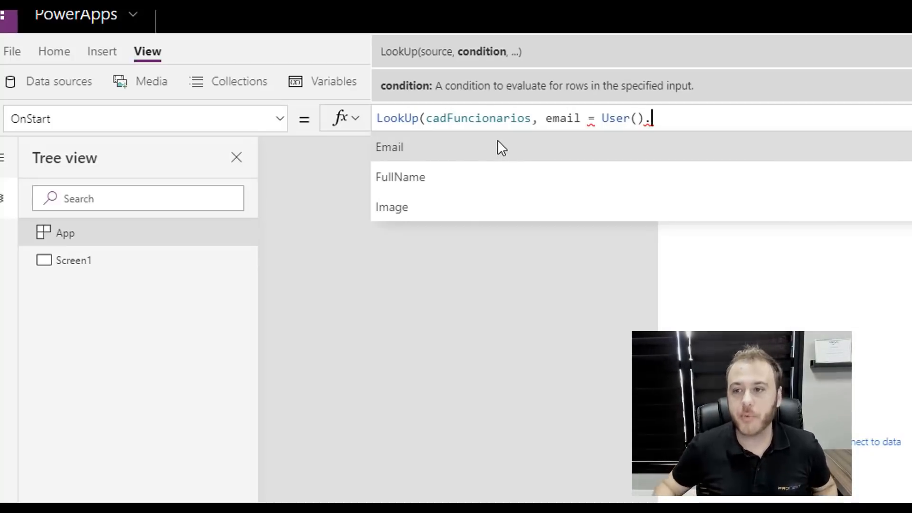
click(527, 145)
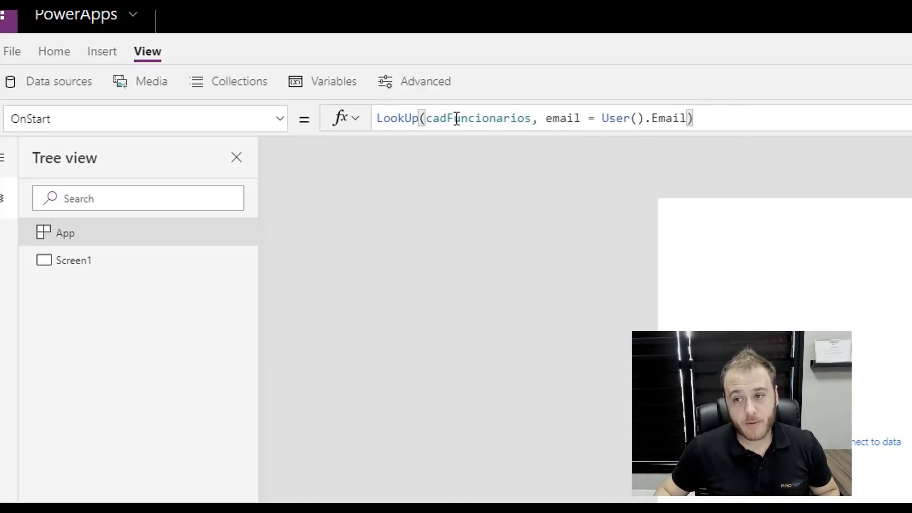
click(375, 120)
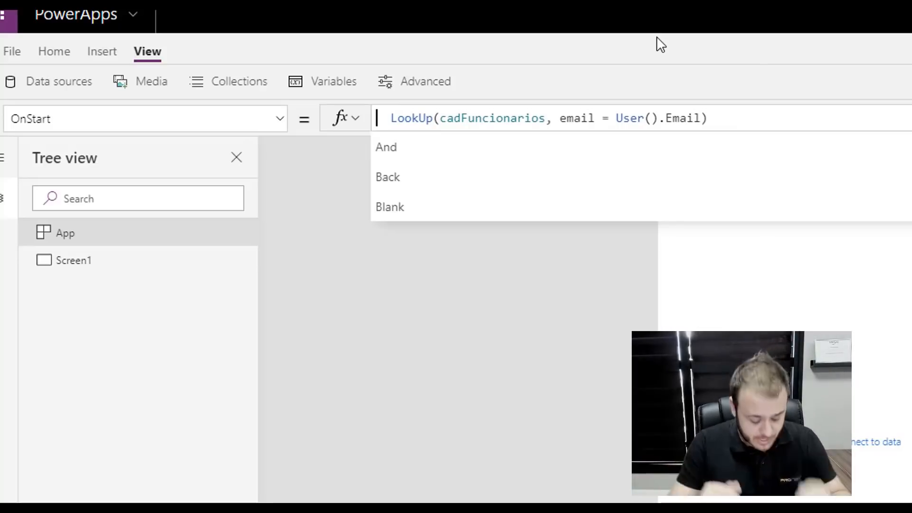
- Wrap the LookUp in Set(varUsuarioAtual, …) and add the closing parenthesis
text(Set\)
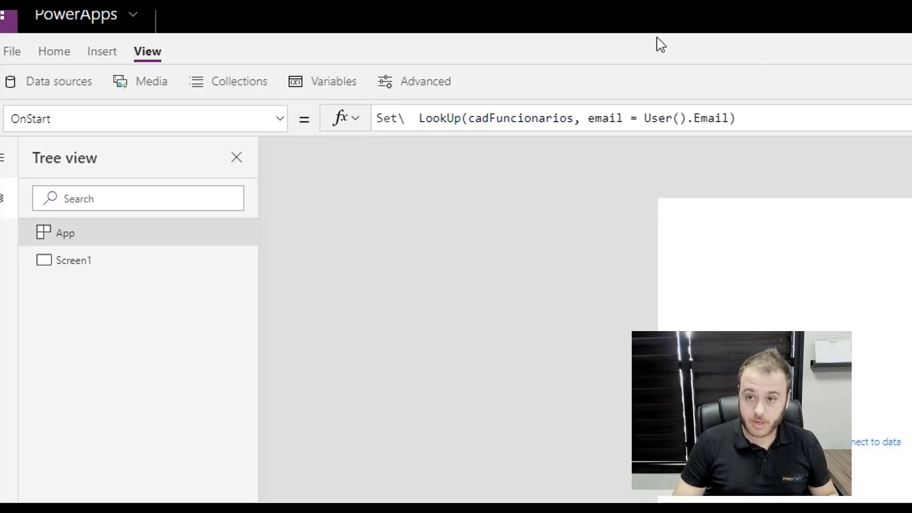
key(BackSpace)
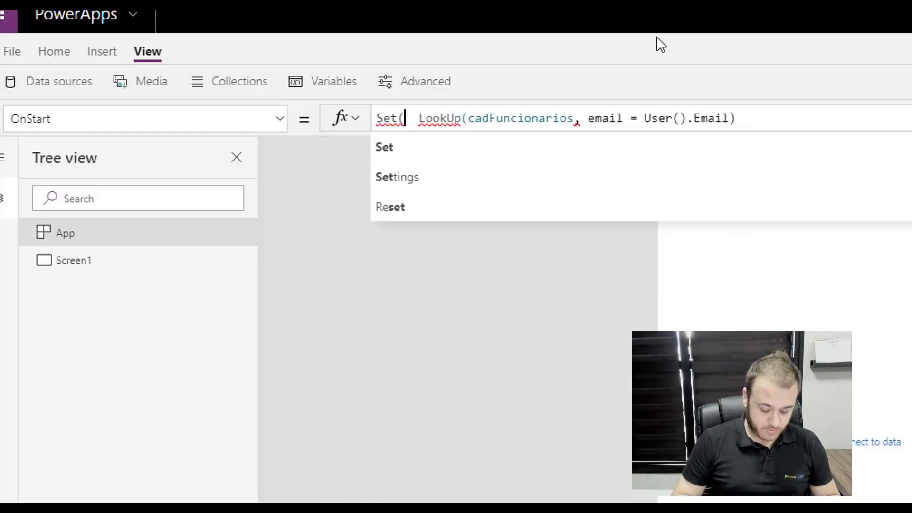
text((varUsuari)
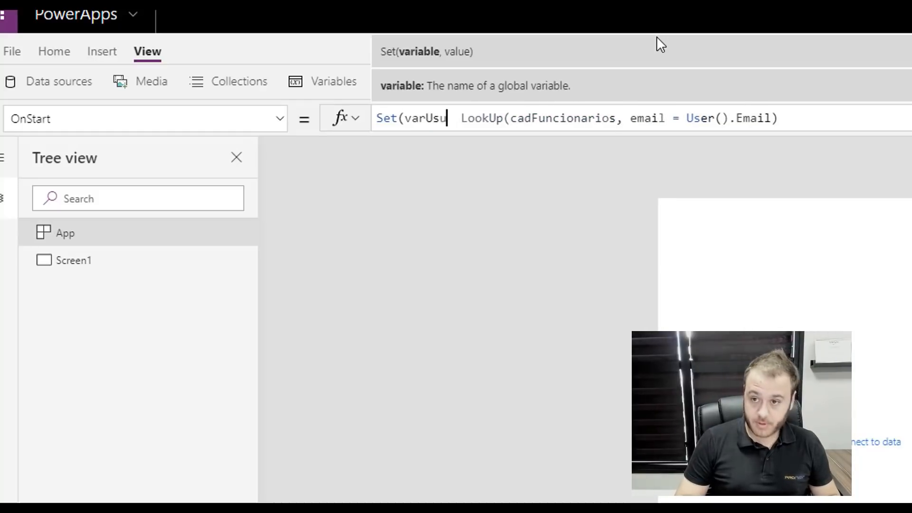
text(oAtual)
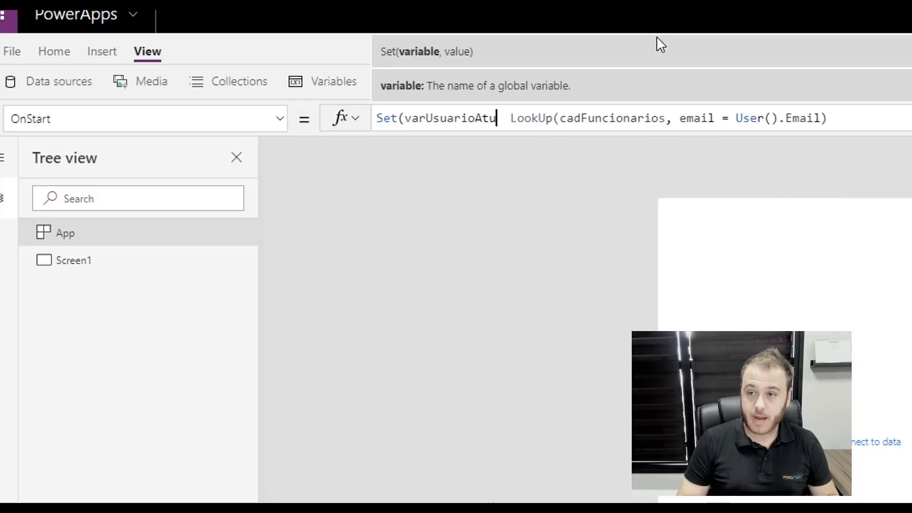
text(,)
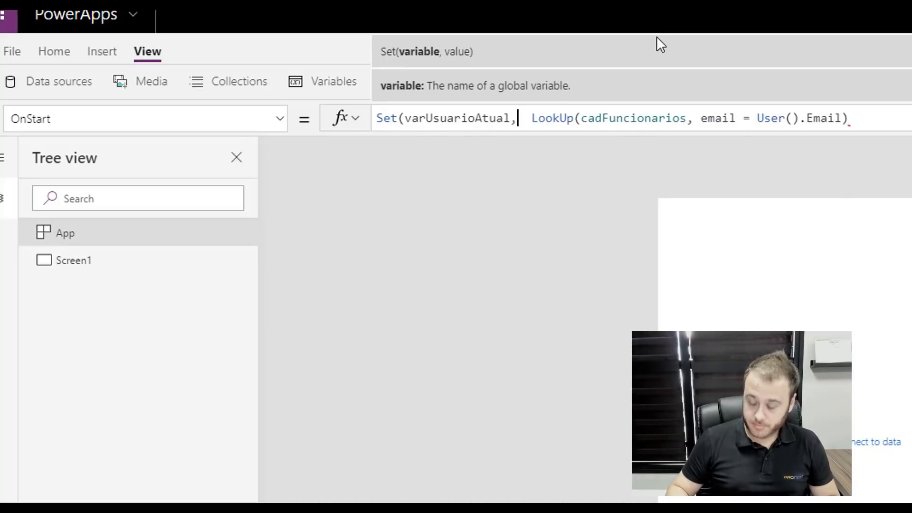
key(Delete)
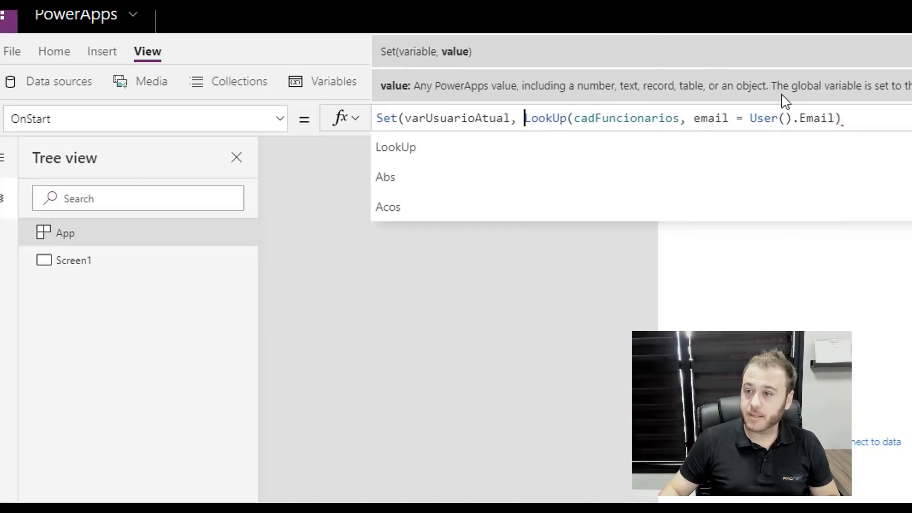
click(863, 118)
text())
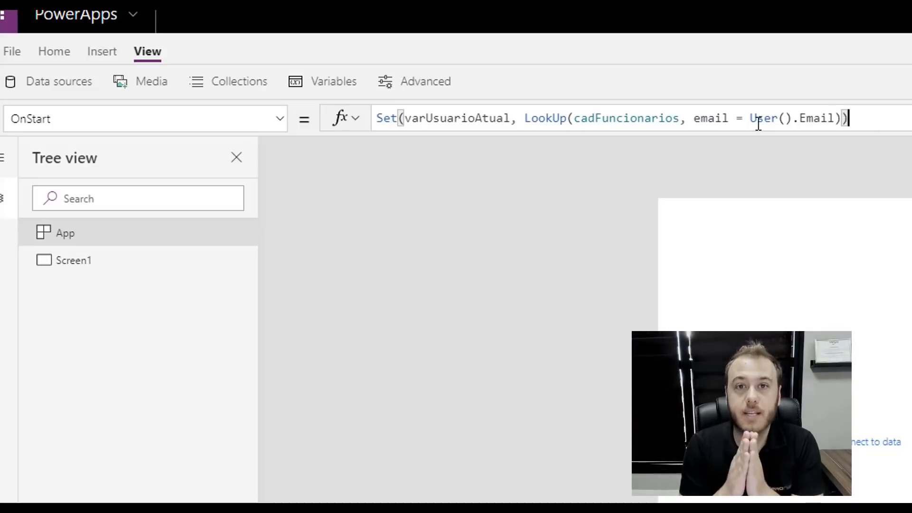
- Walk through the formula's table, condition, Email and variable parts, then reselect App
click(624, 118)
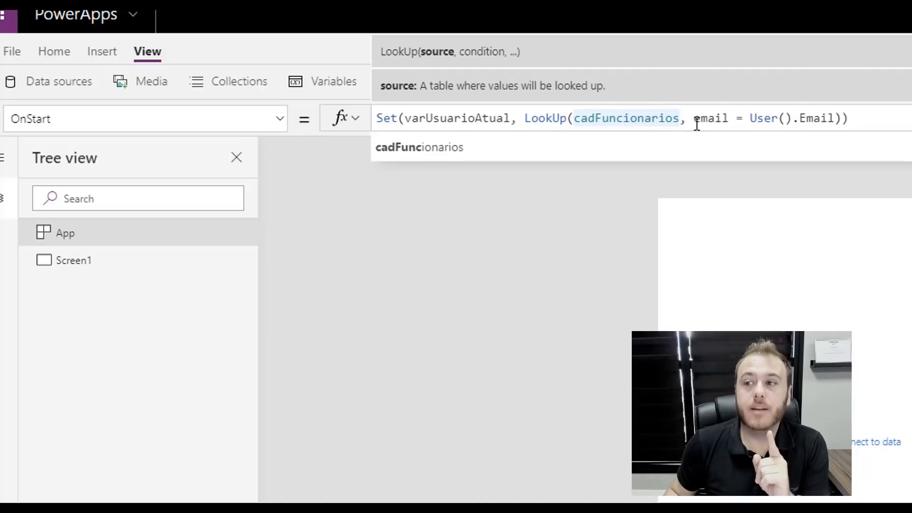
click(714, 117)
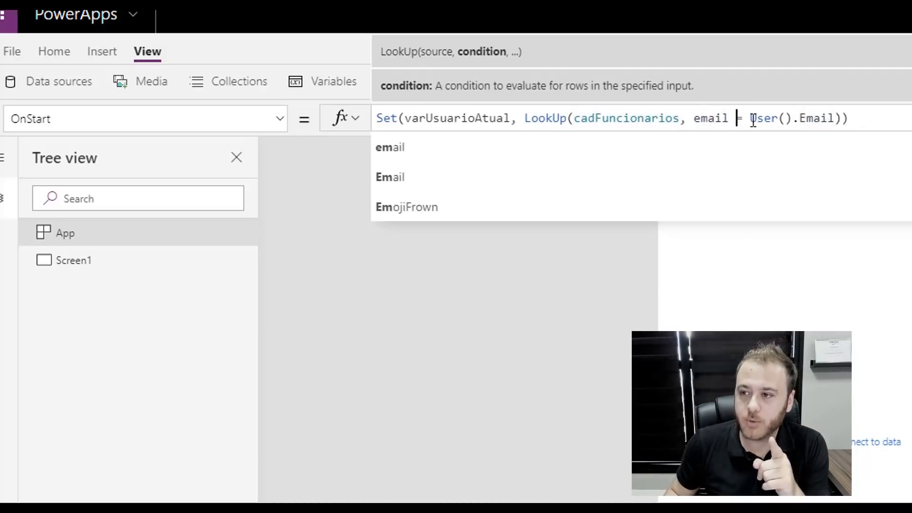
click(809, 118)
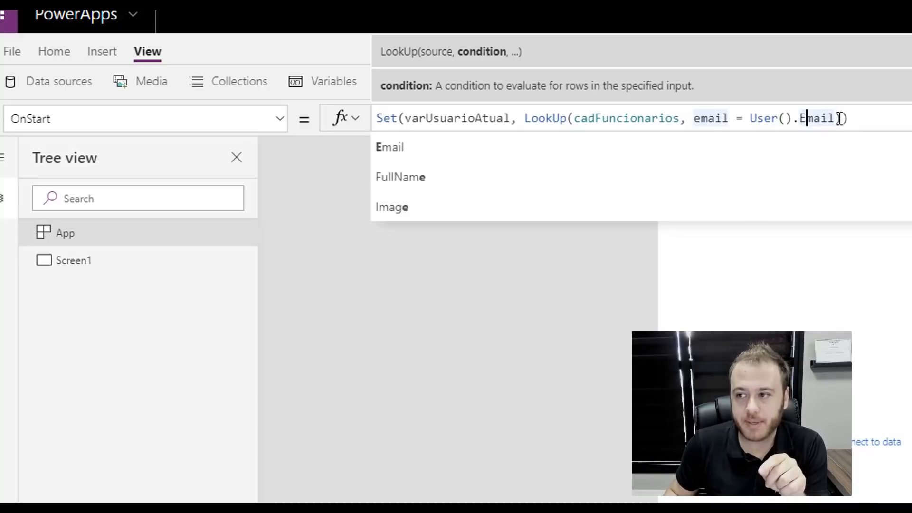
drag(840, 118, 525, 122)
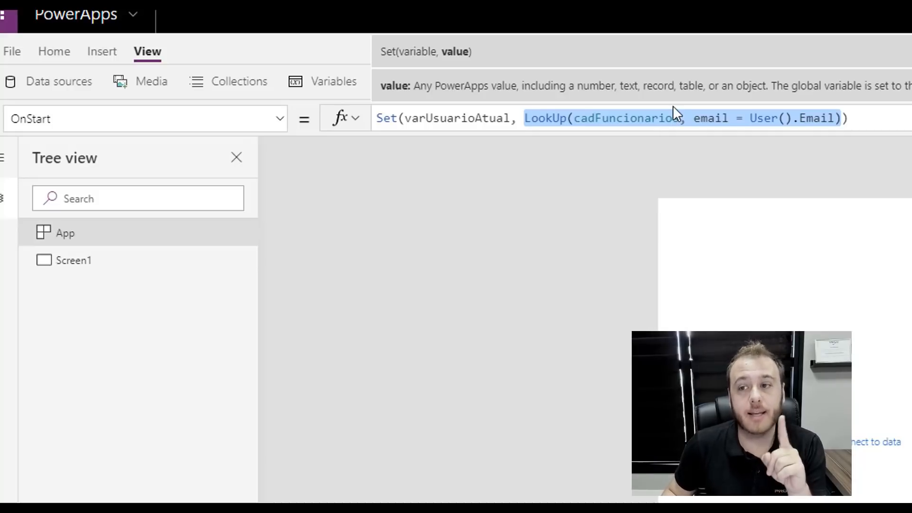
click(450, 121)
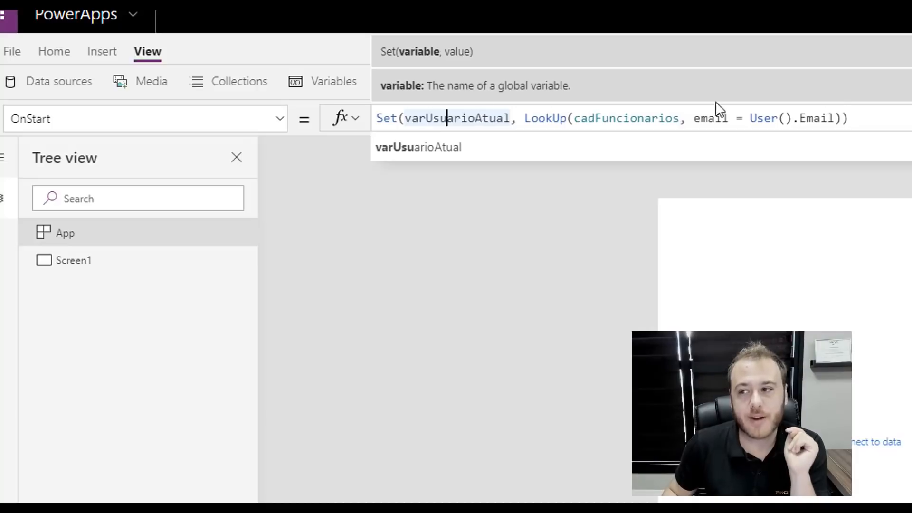
click(521, 285)
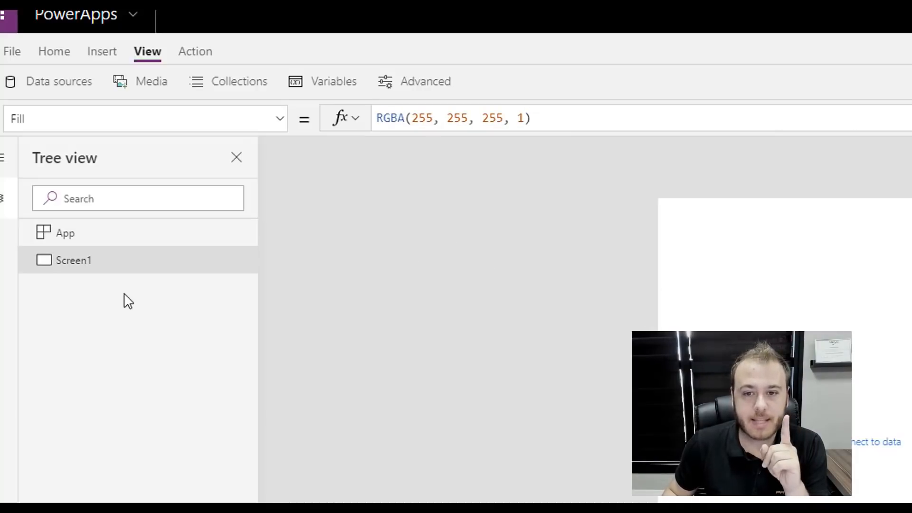
click(114, 241)
- Run OnStart and check under Variables that varUsuarioAtual holds the first employee's record
click(231, 235)
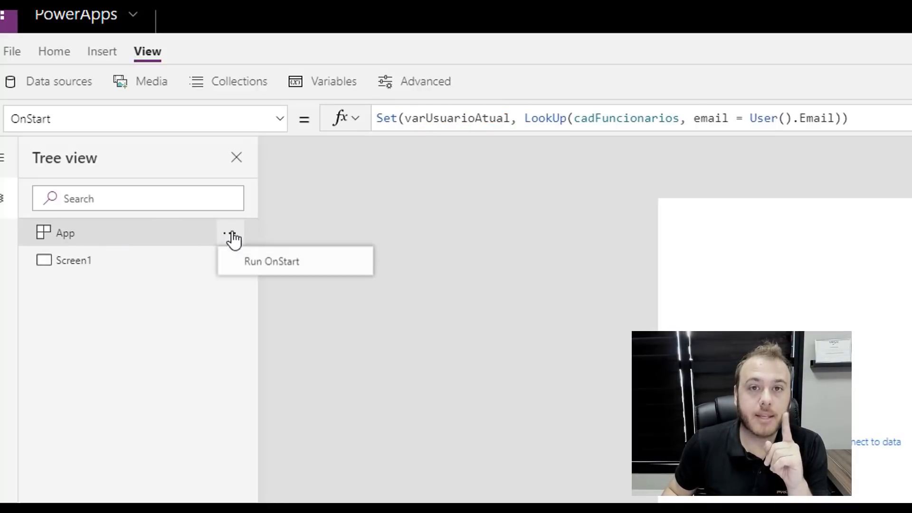
click(264, 269)
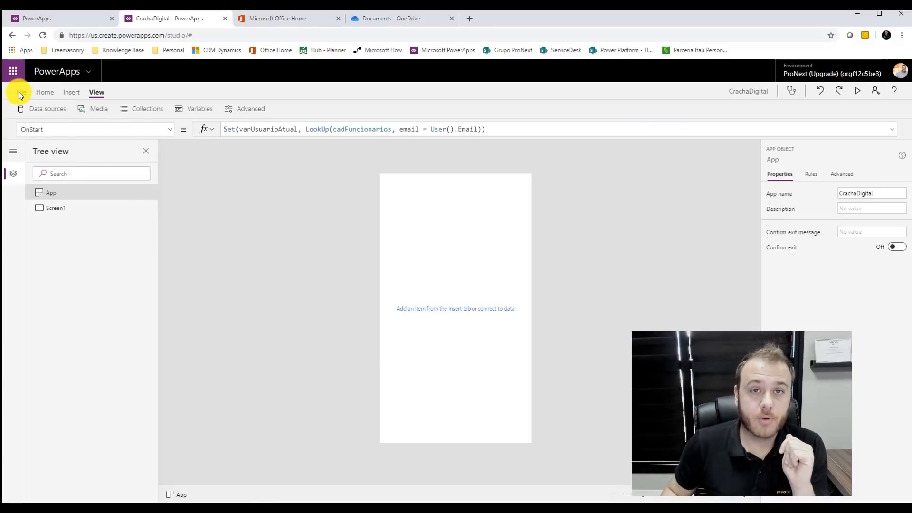
click(19, 93)
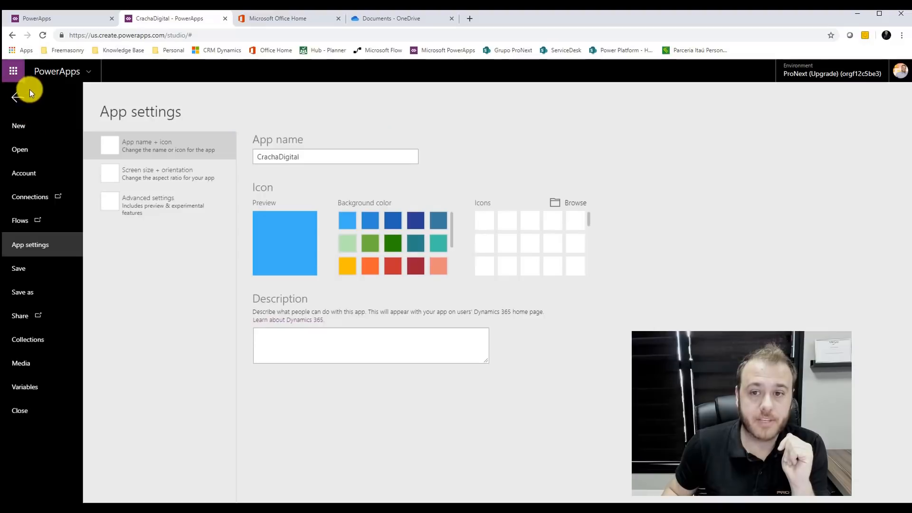
click(28, 388)
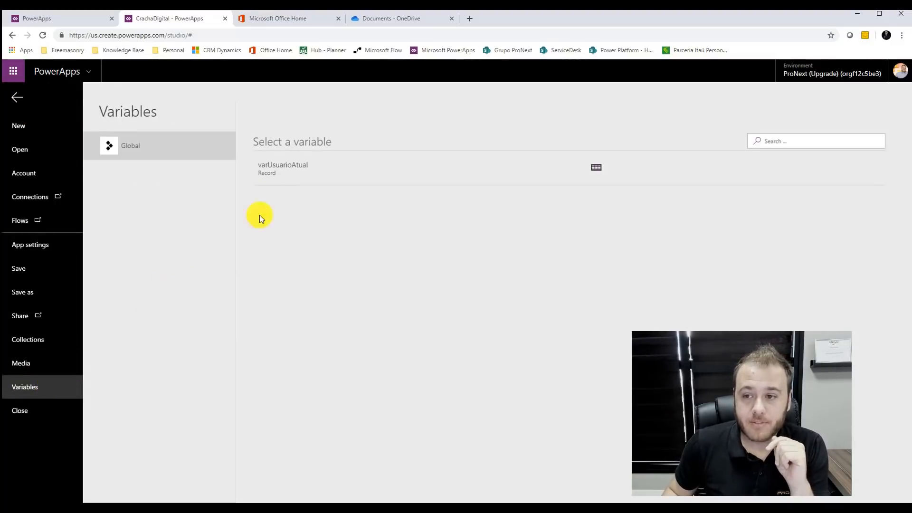
click(597, 168)
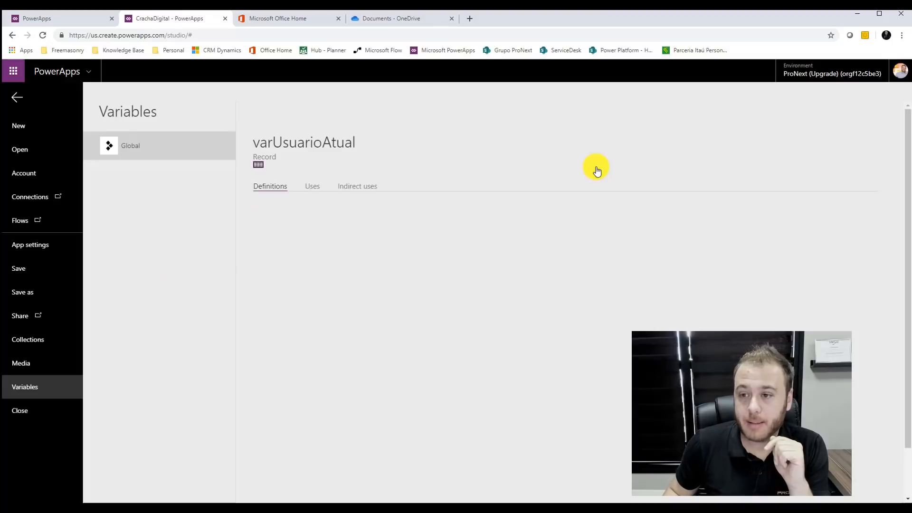
click(260, 164)
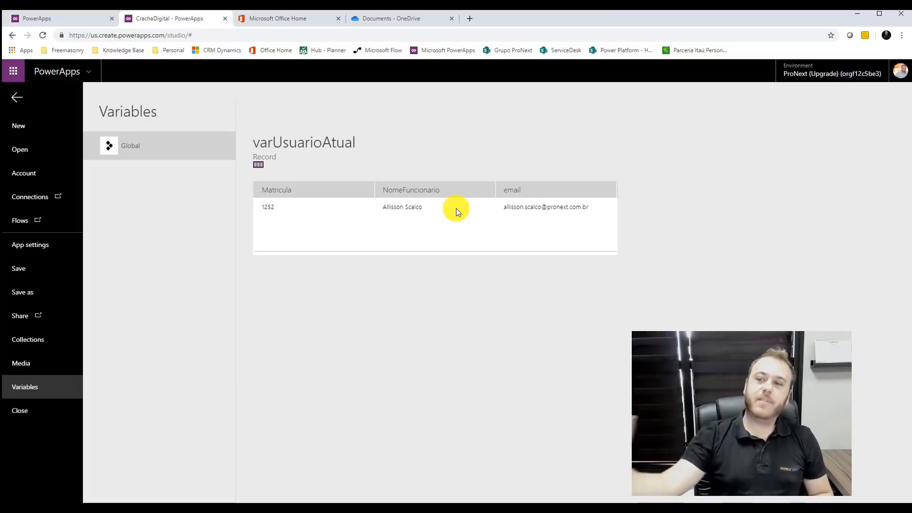
click(15, 100)
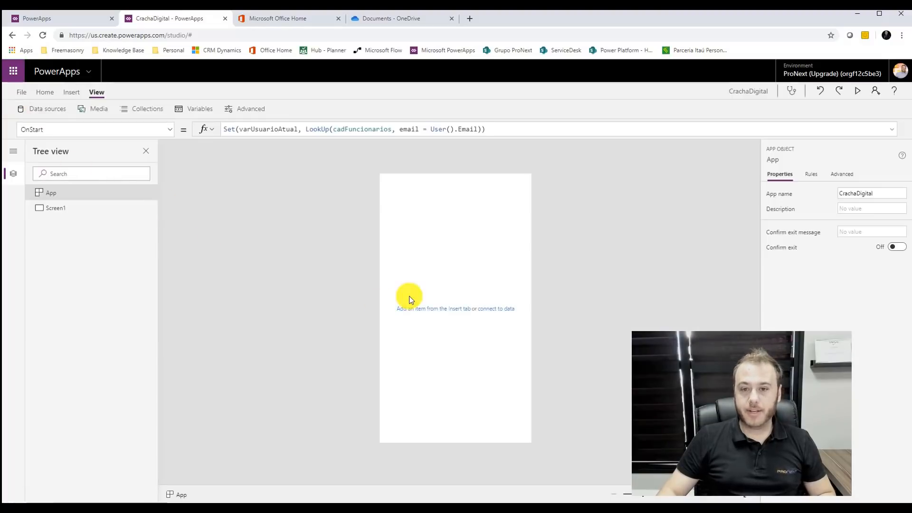
- Insert an image control on Screen1 and move it down and to the right
click(86, 208)
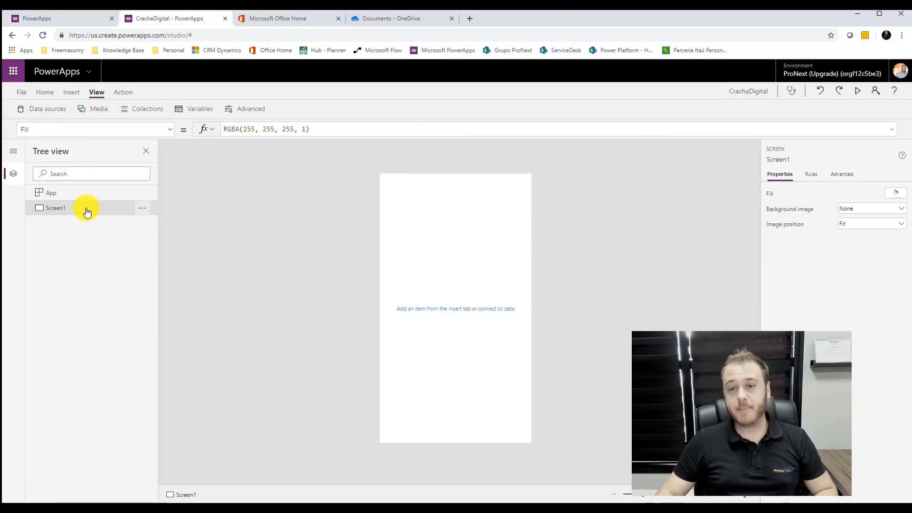
click(45, 92)
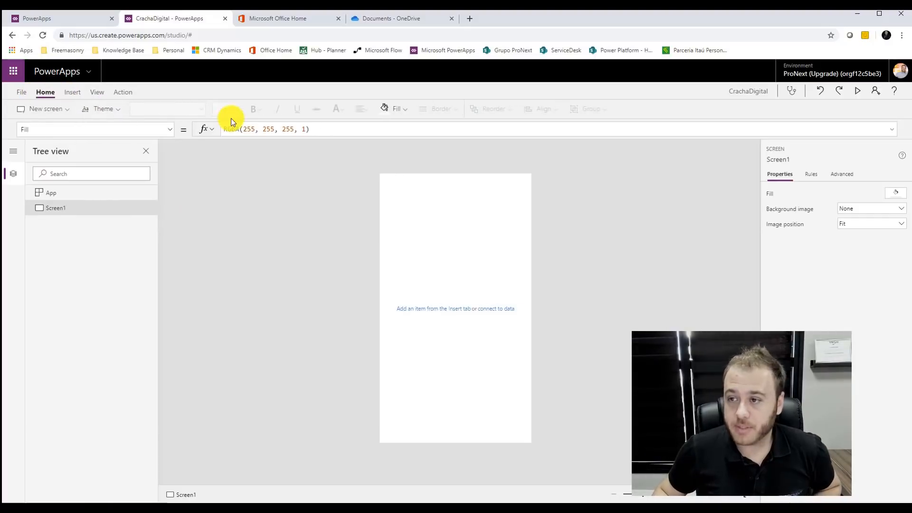
click(73, 92)
click(445, 108)
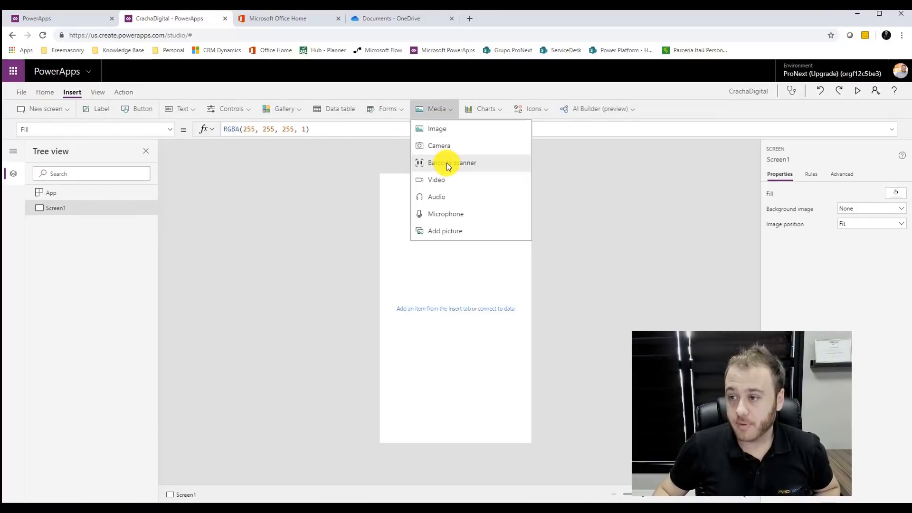
click(444, 133)
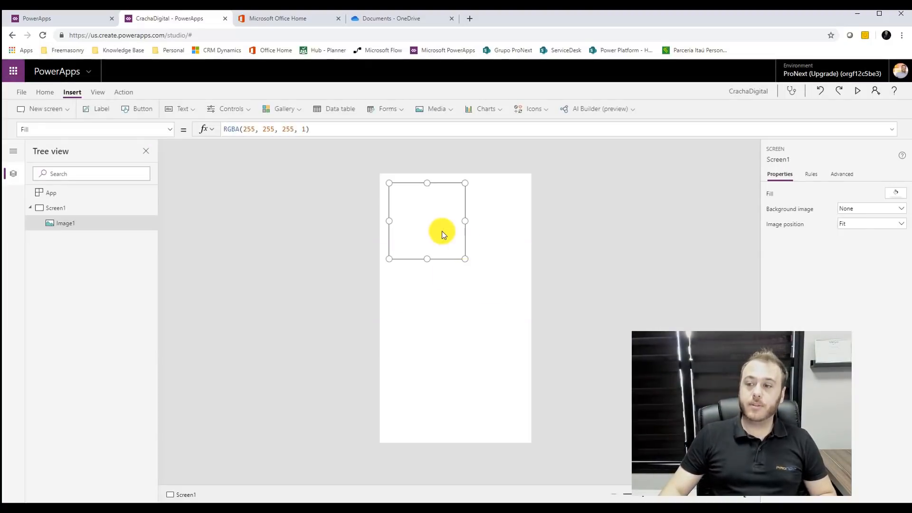
drag(442, 214, 462, 222)
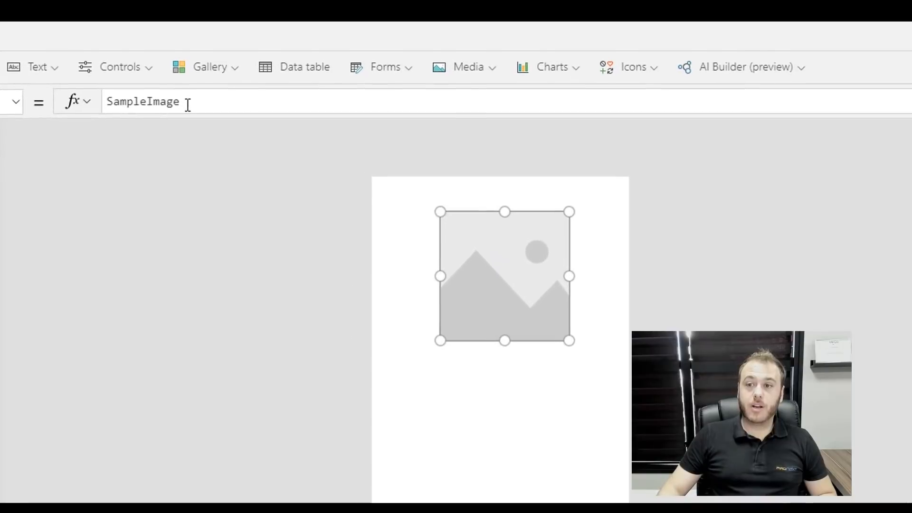
- Set the image to User().Image near the top centre, and add a text label below it
double_click(188, 105)
text(U)
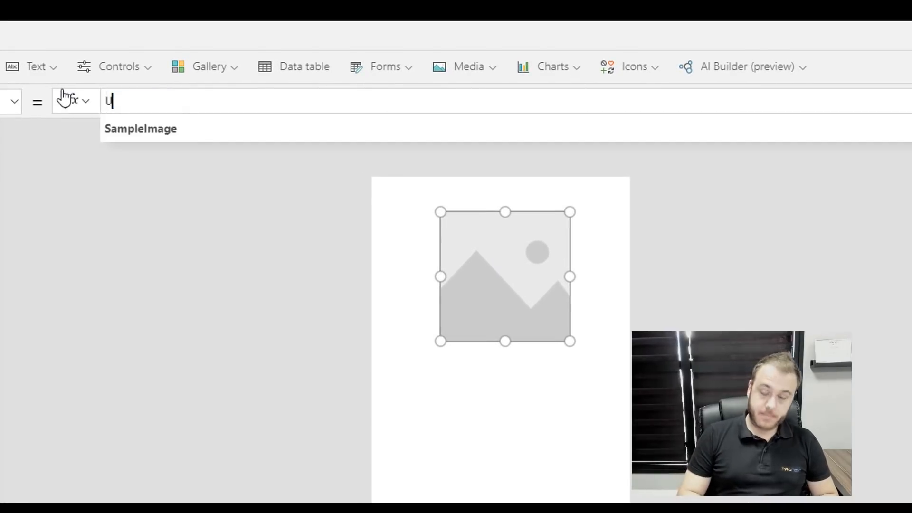
text(ser().)
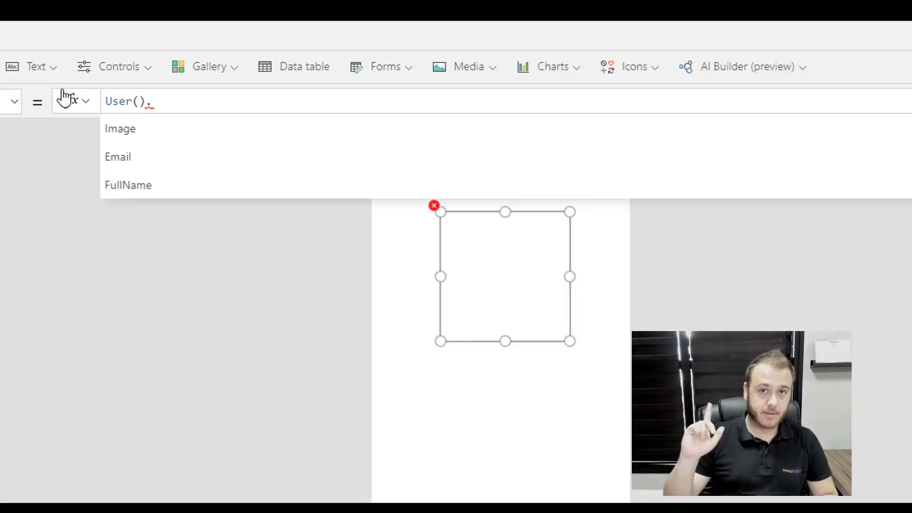
click(155, 137)
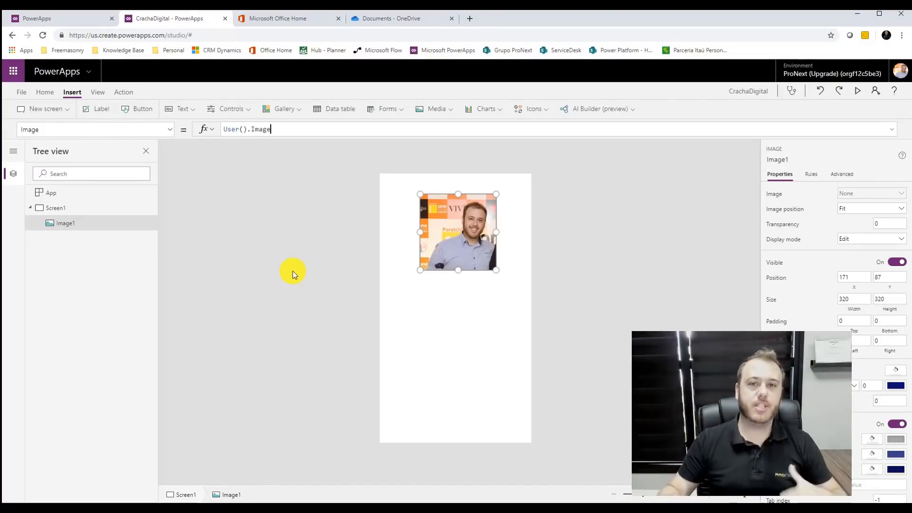
drag(471, 211, 471, 209)
click(531, 212)
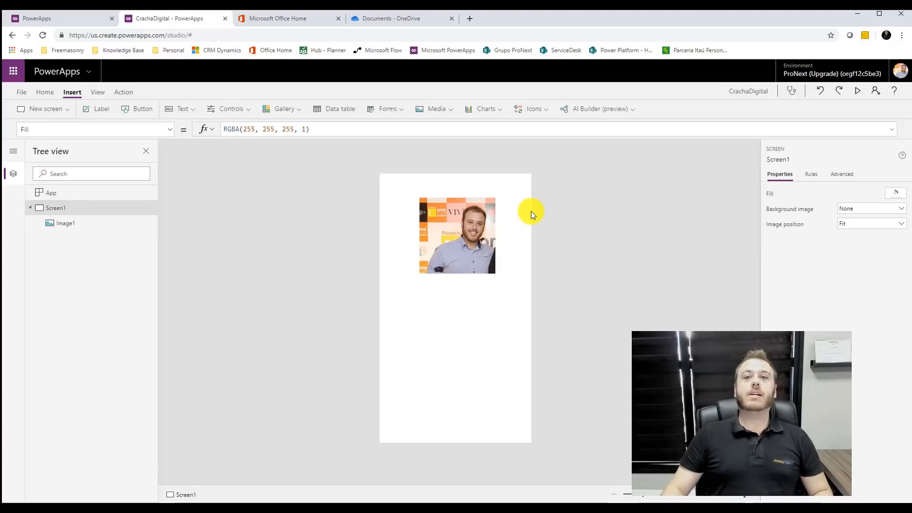
click(100, 110)
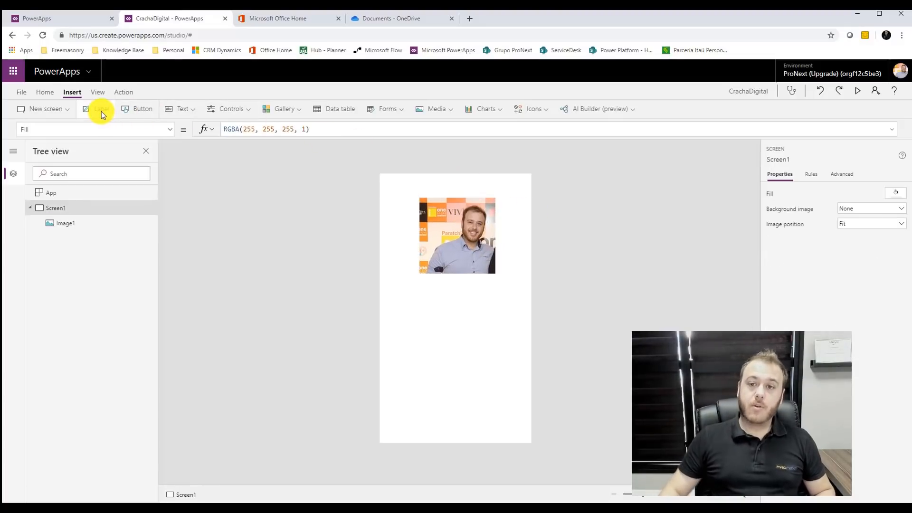
drag(465, 186, 465, 284)
- Set the label's Text to varUsuarioAtual.NomeFuncionario so it displays the employee's name
drag(259, 128, 222, 129)
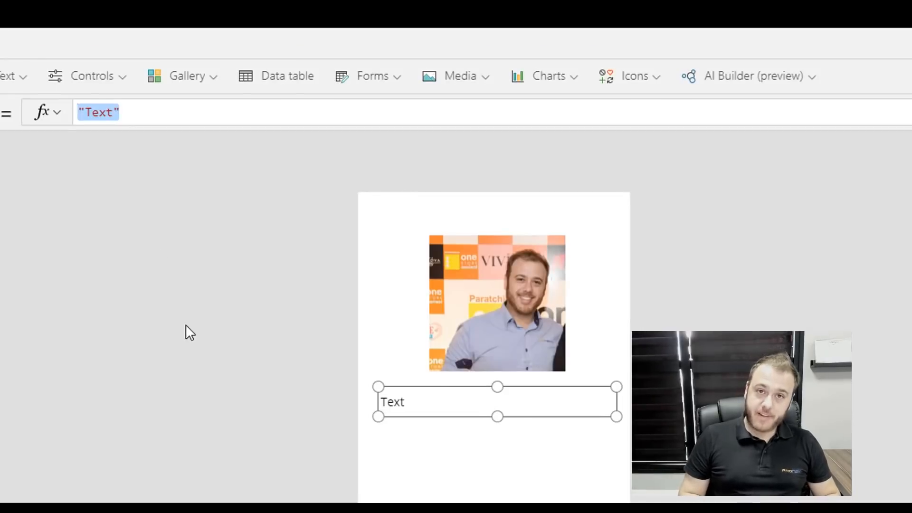
text(var)
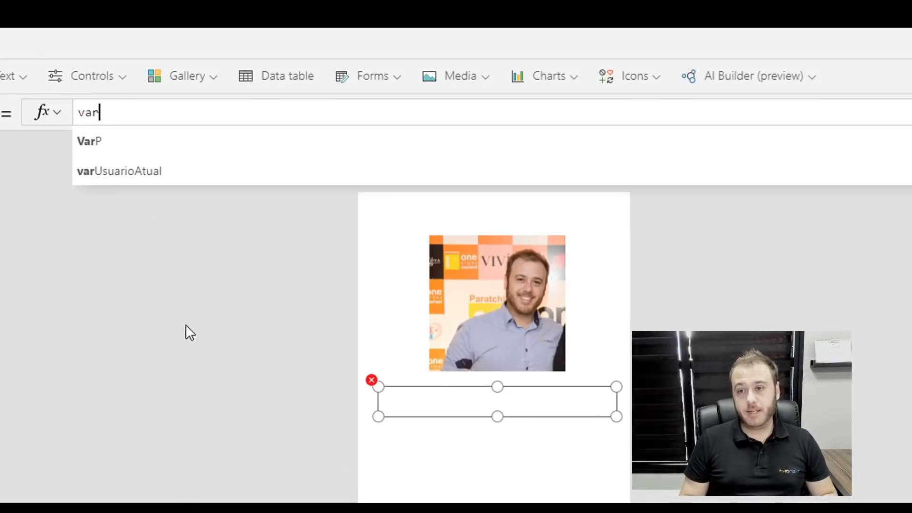
click(174, 179)
text(;)
key(BackSpace)
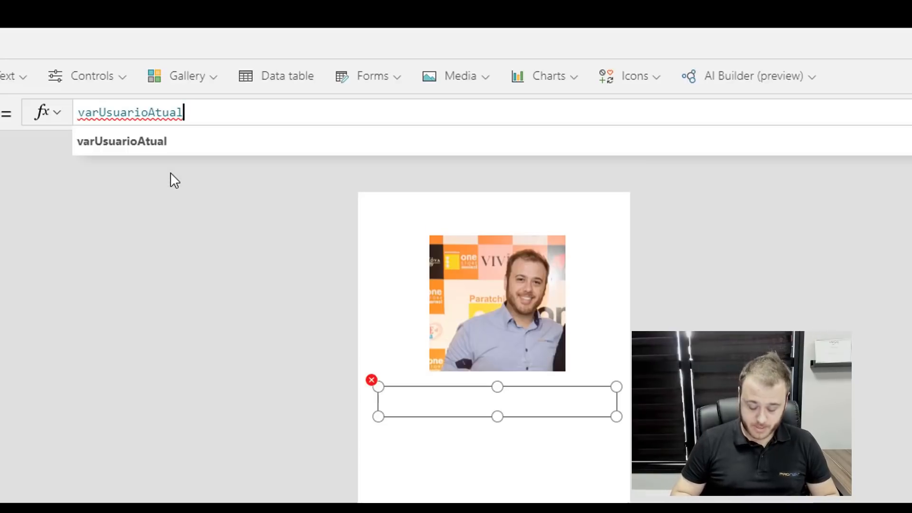
text(.)
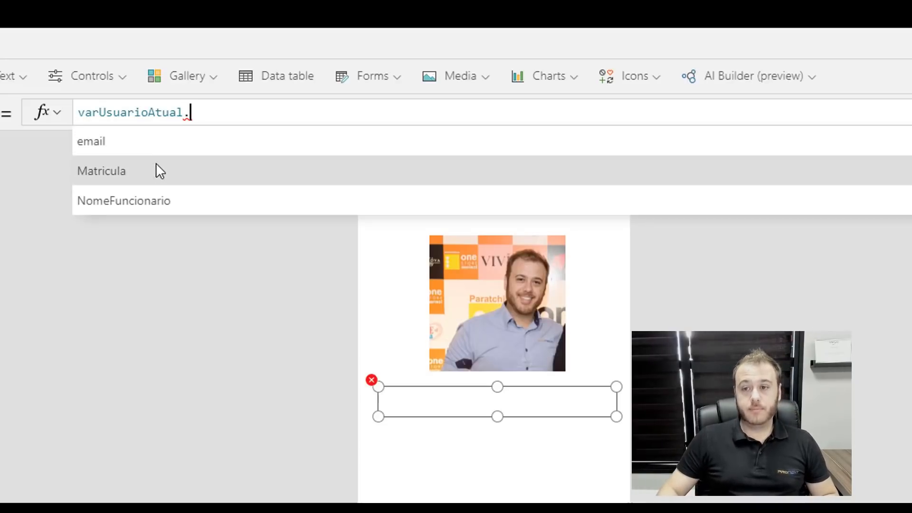
click(248, 199)
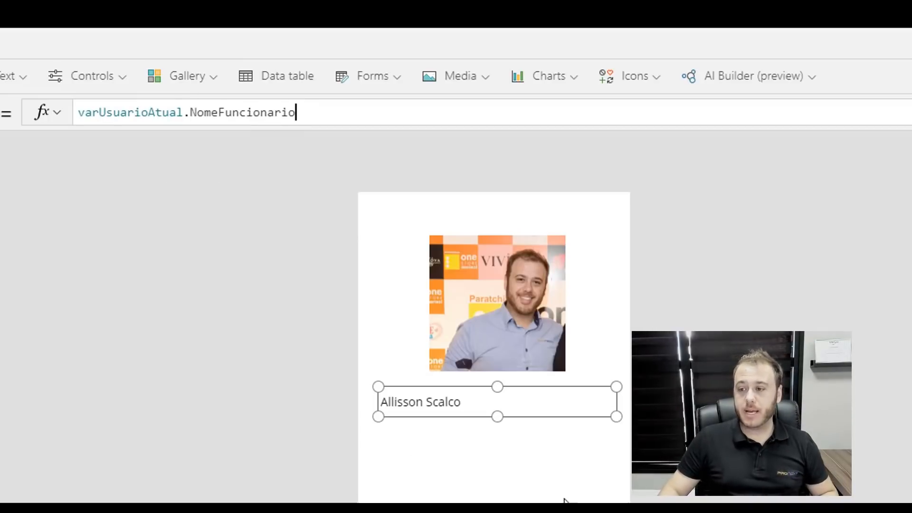
click(489, 473)
click(471, 406)
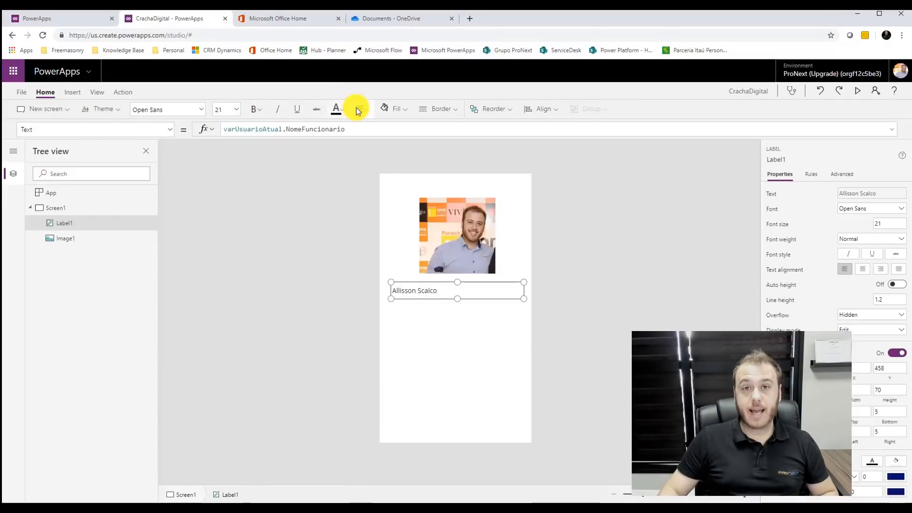
- Centre-align the employee name text, keeping Normal font weight
click(356, 108)
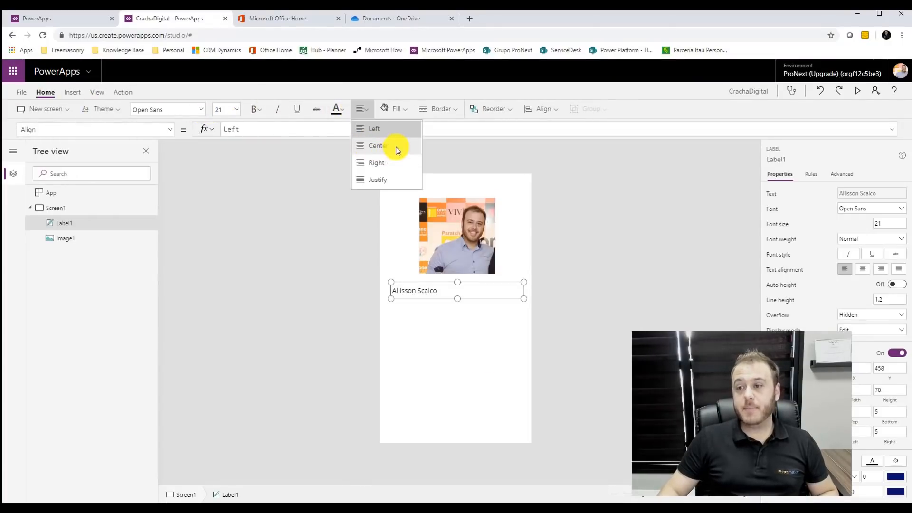
click(394, 146)
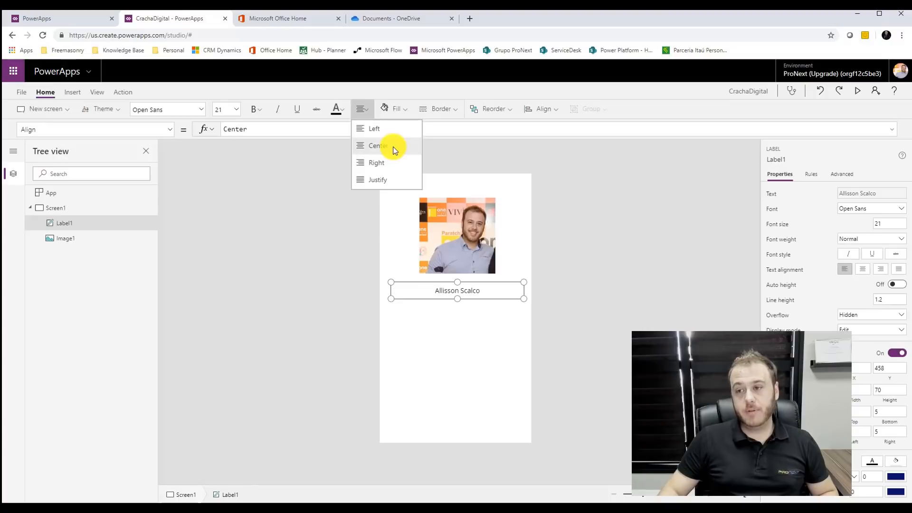
click(255, 109)
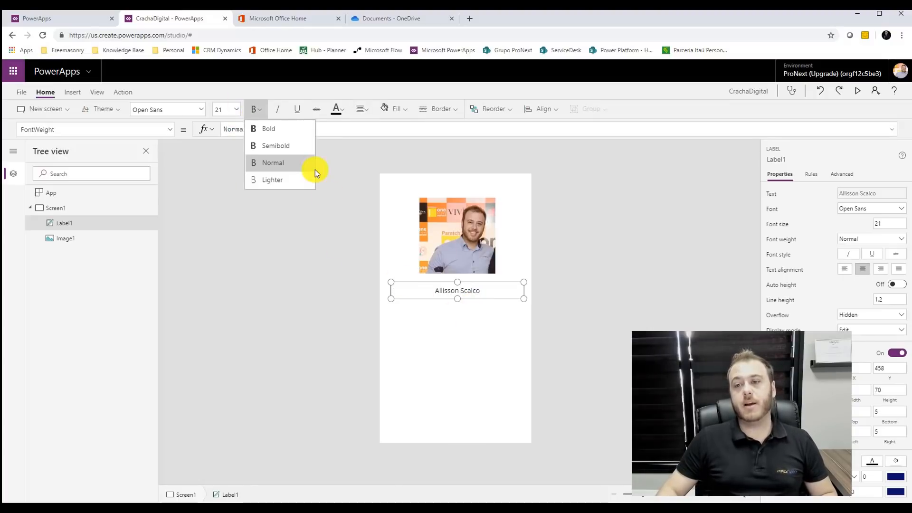
click(255, 110)
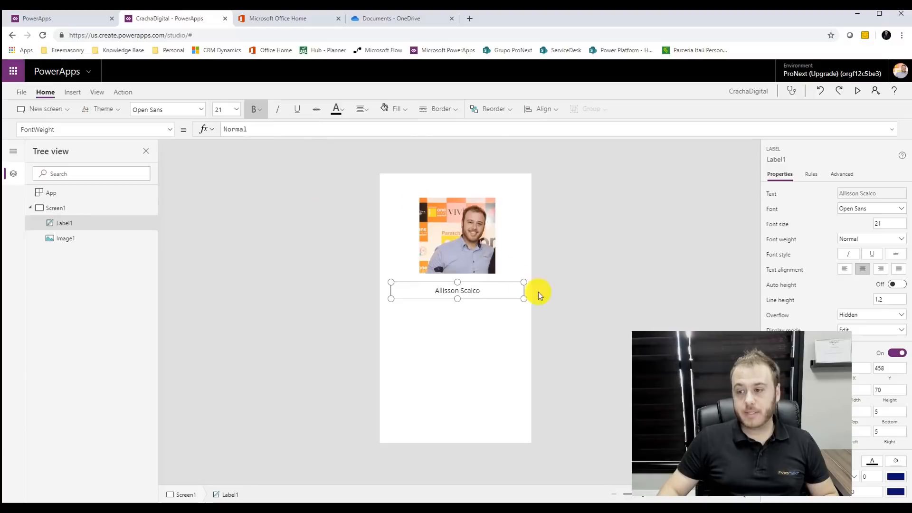
click(540, 331)
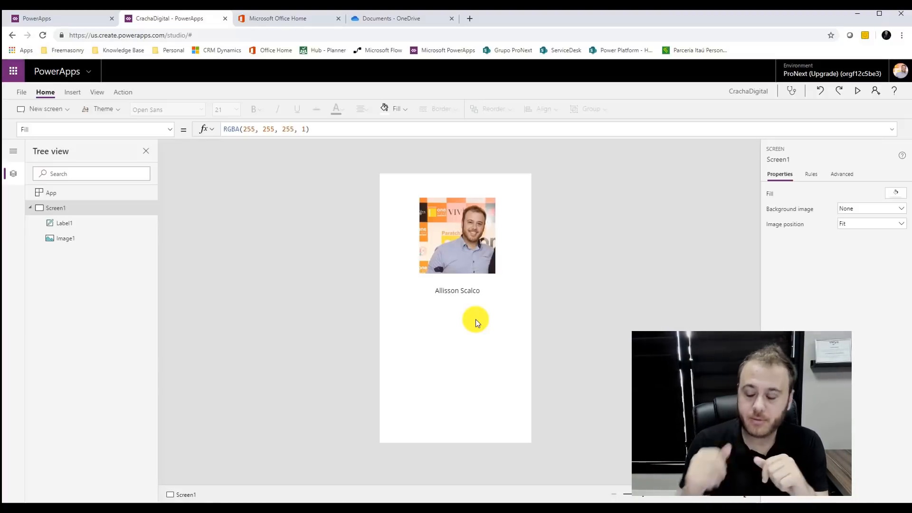
- Shift the photo and the name label down slightly on the badge
click(462, 295)
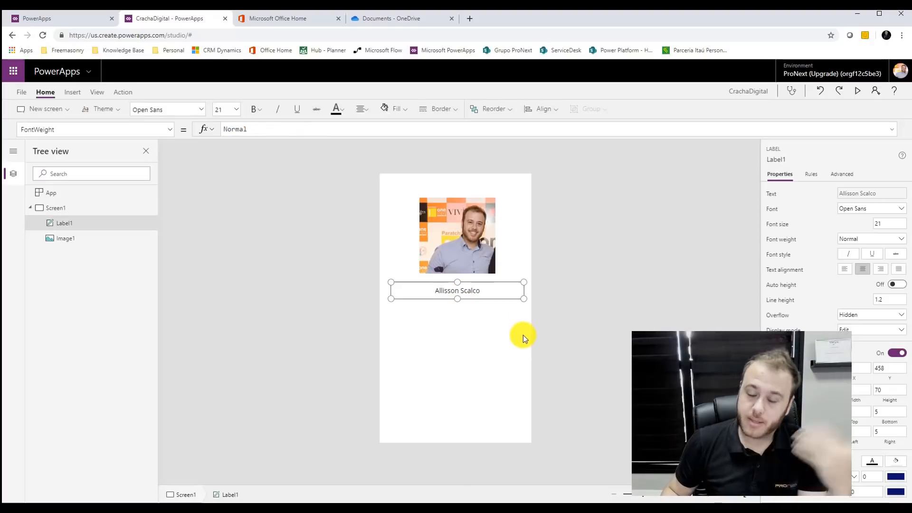
click(574, 305)
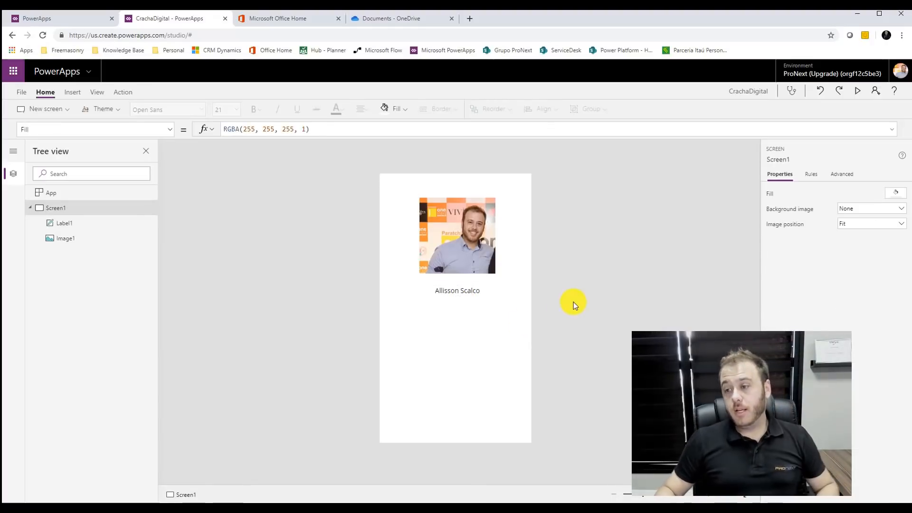
click(480, 257)
drag(472, 262, 472, 295)
click(466, 291)
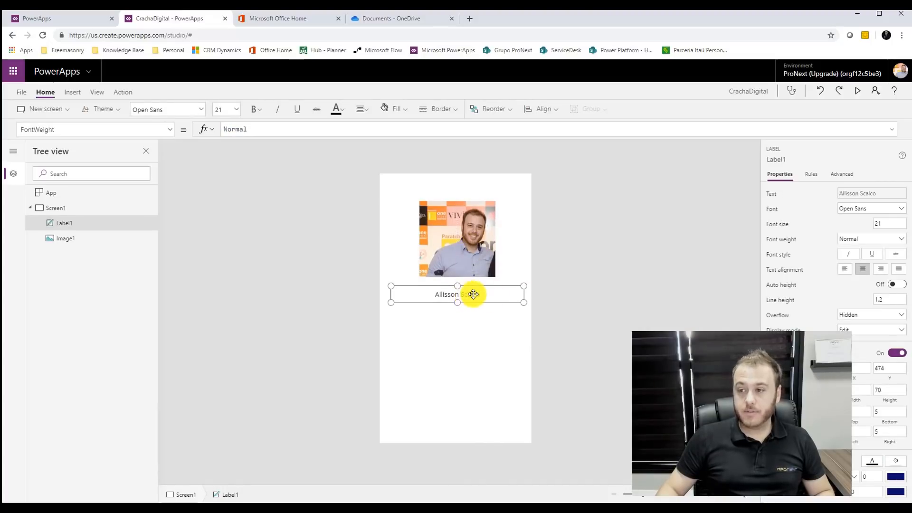
click(621, 326)
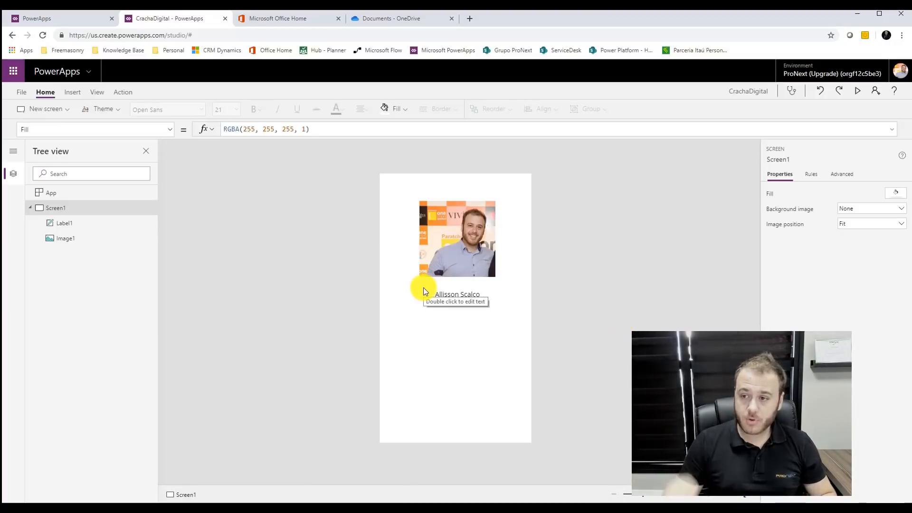
- Insert a second image, Image2, and place it below the employee name label
click(72, 92)
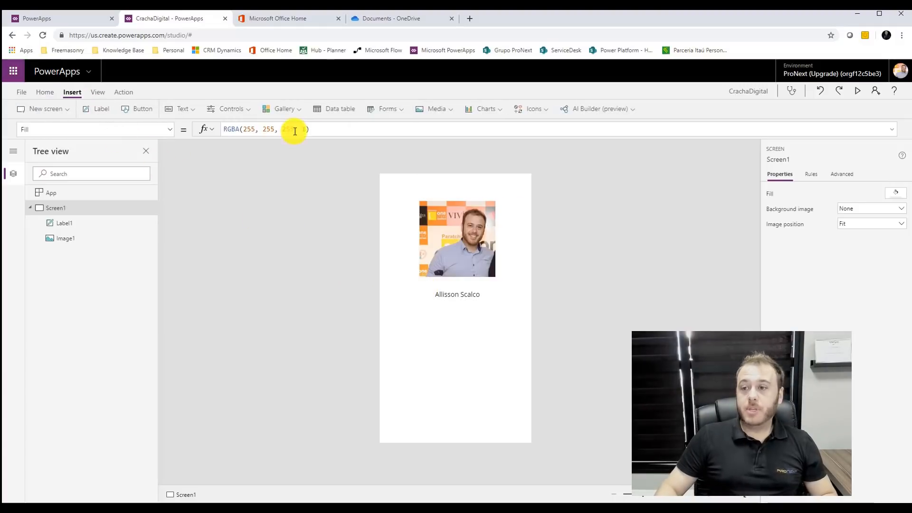
click(433, 110)
click(437, 117)
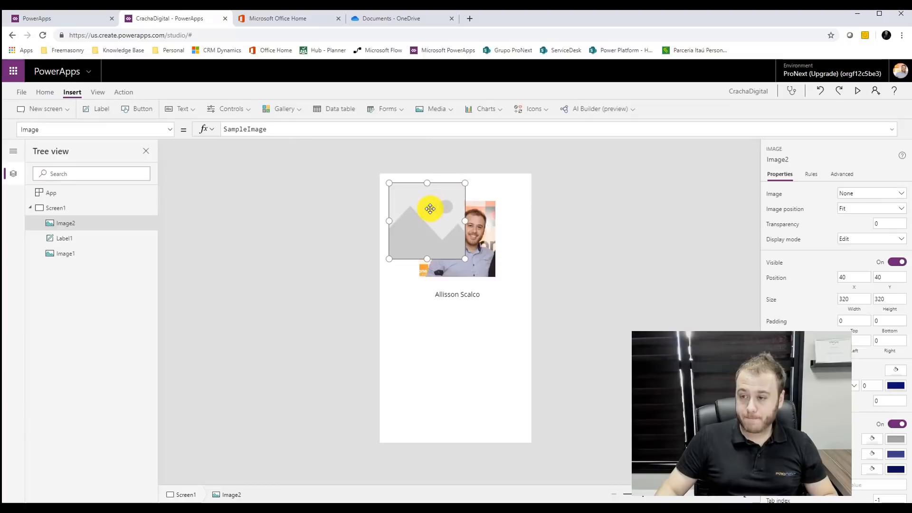
drag(429, 209, 458, 362)
click(464, 291)
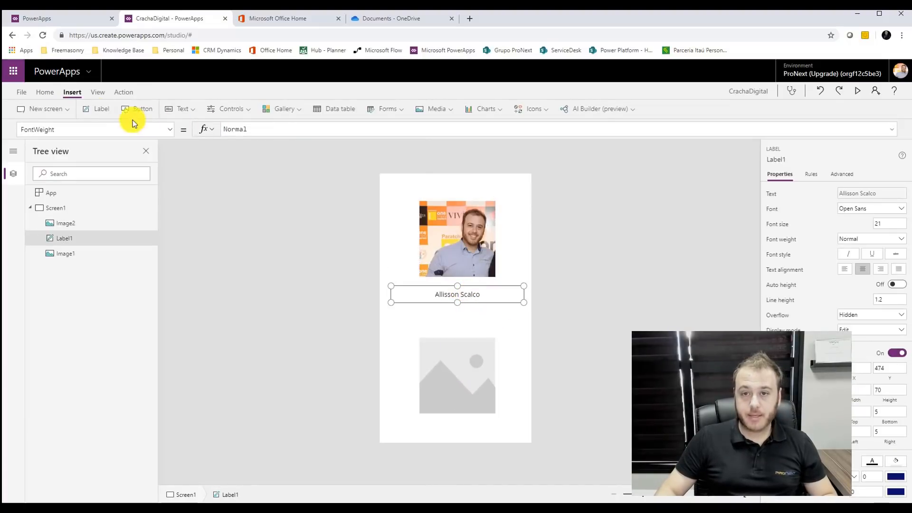
click(48, 92)
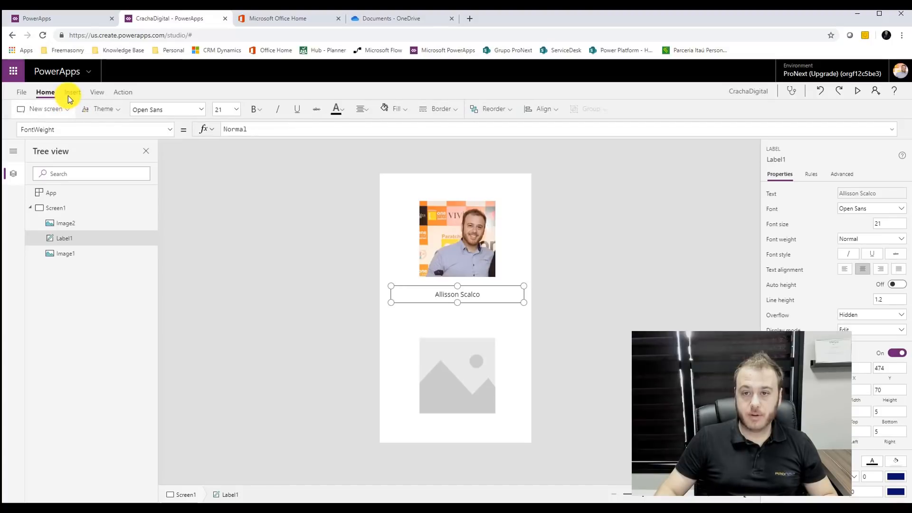
click(69, 93)
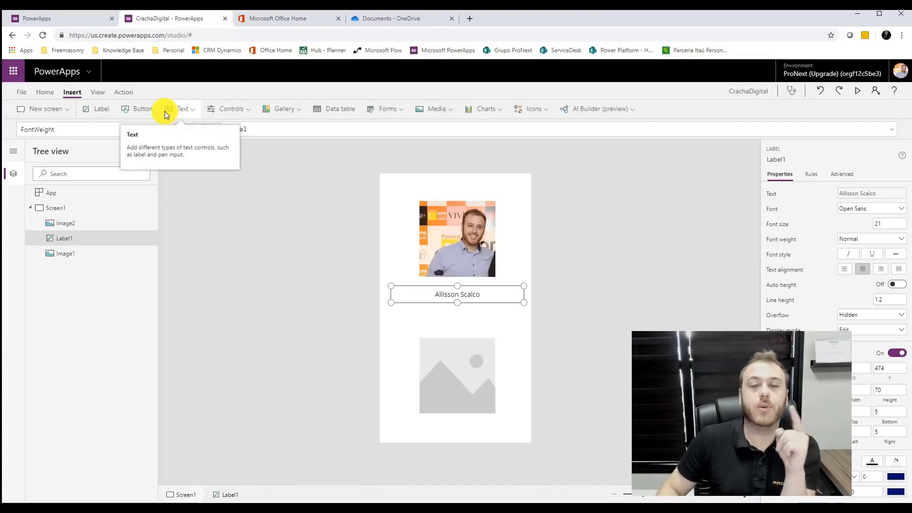
- Add a label below the name with Text set to varUsuarioAtual.Matricula
click(178, 113)
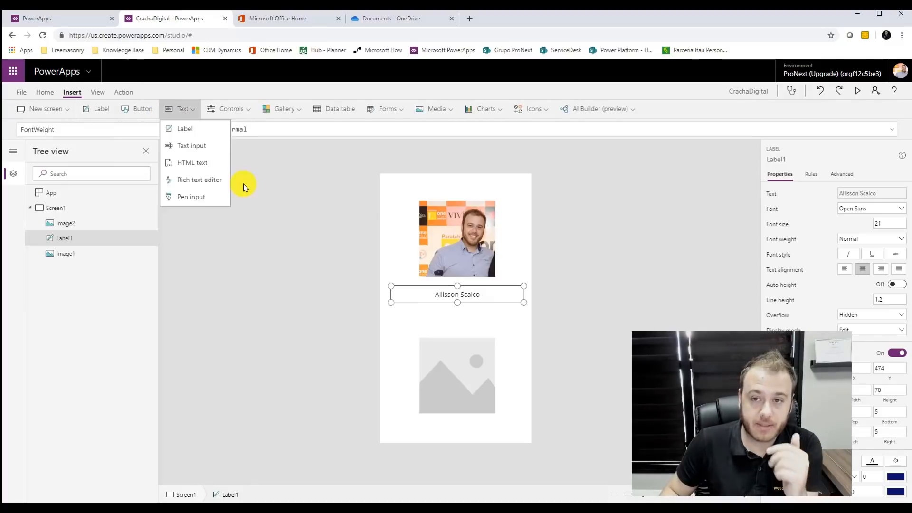
click(185, 133)
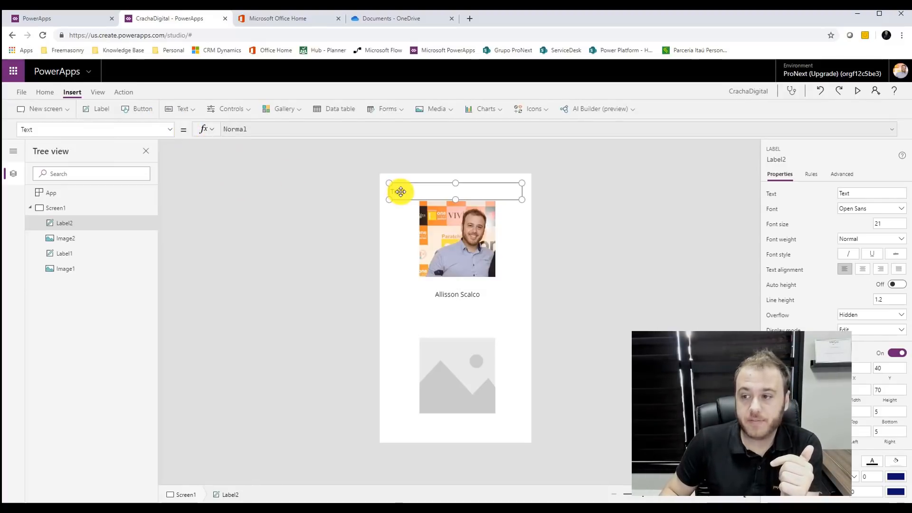
drag(413, 196, 418, 305)
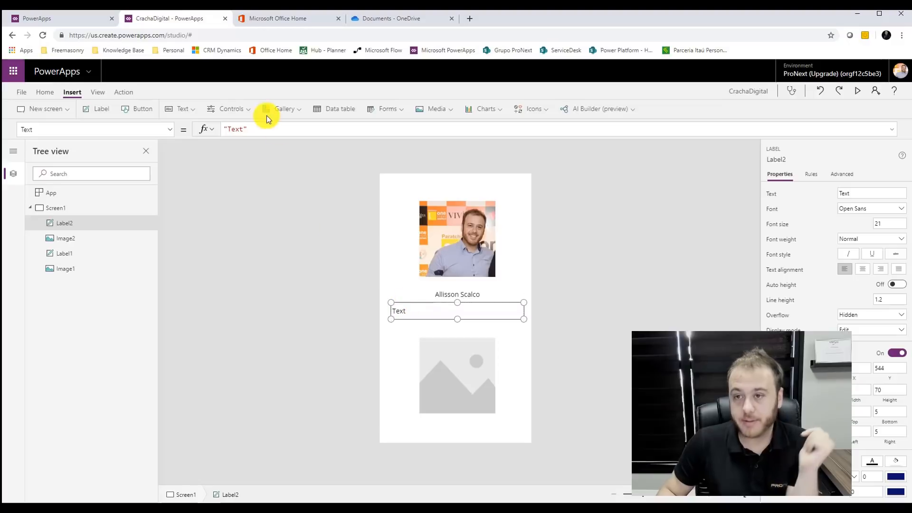
triple_click(246, 130)
text(v)
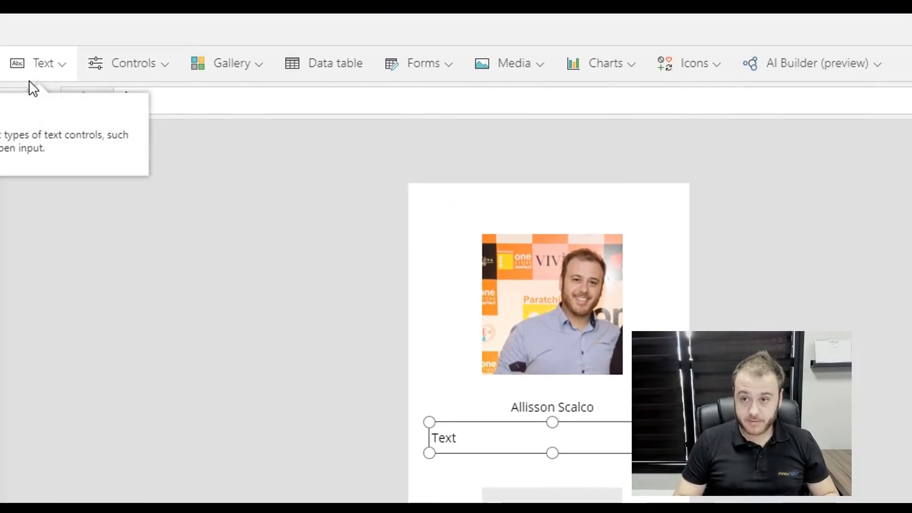
text(ar)
click(233, 157)
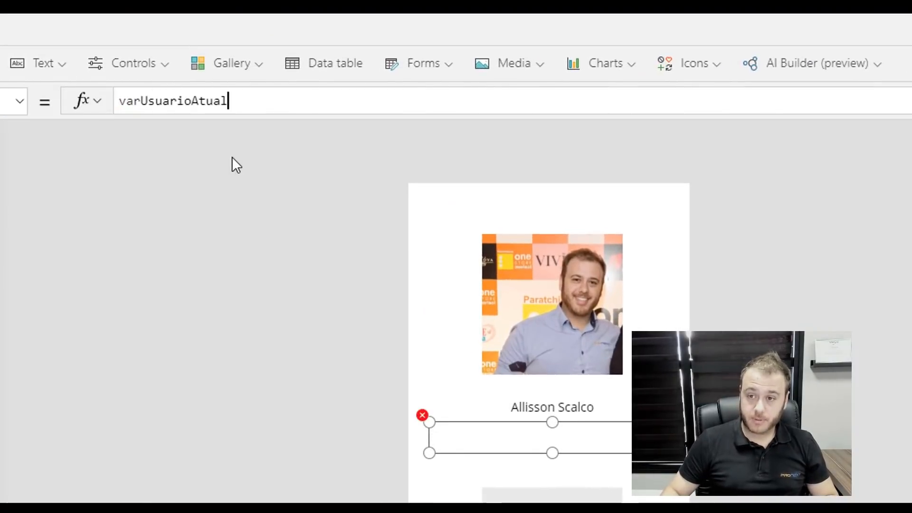
text(.)
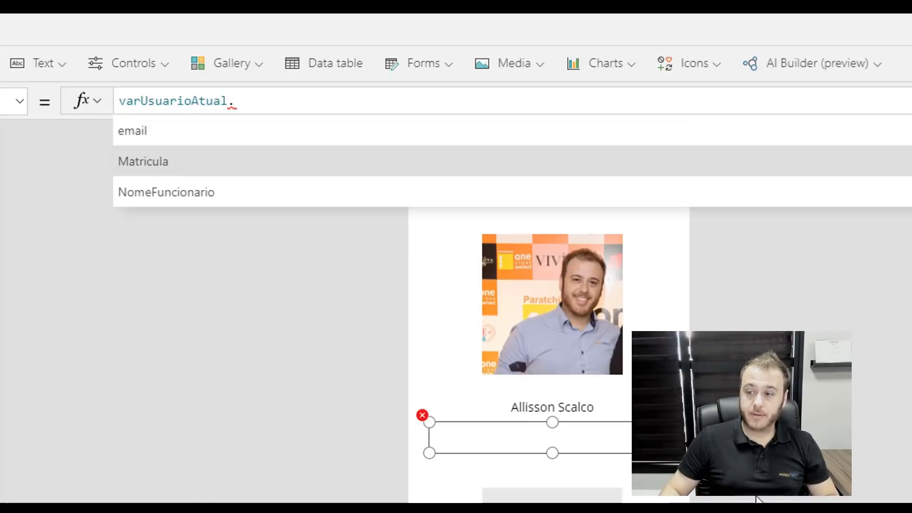
click(184, 164)
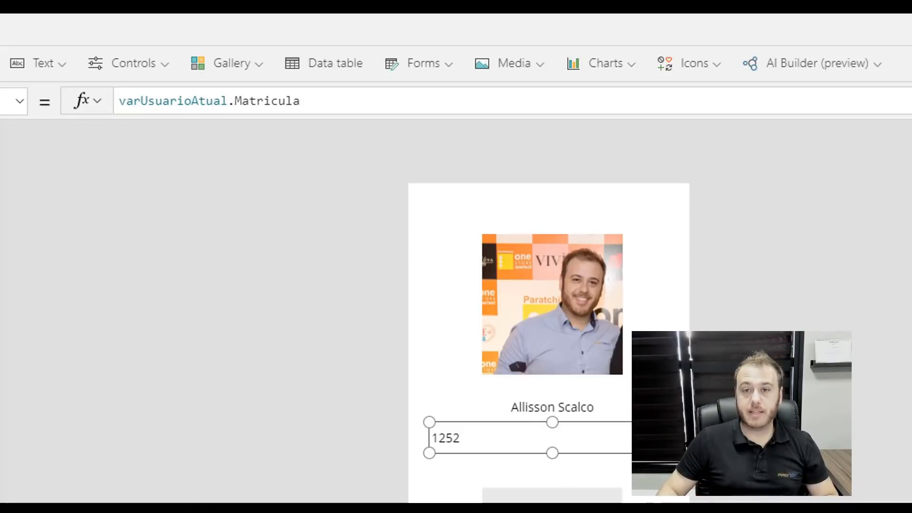
- Centre-align the Matricula number in its label
click(0, 29)
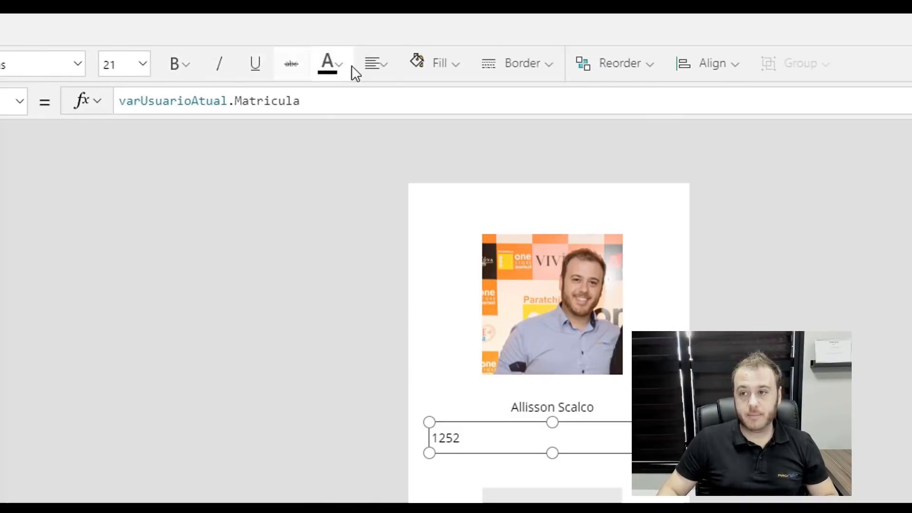
click(364, 70)
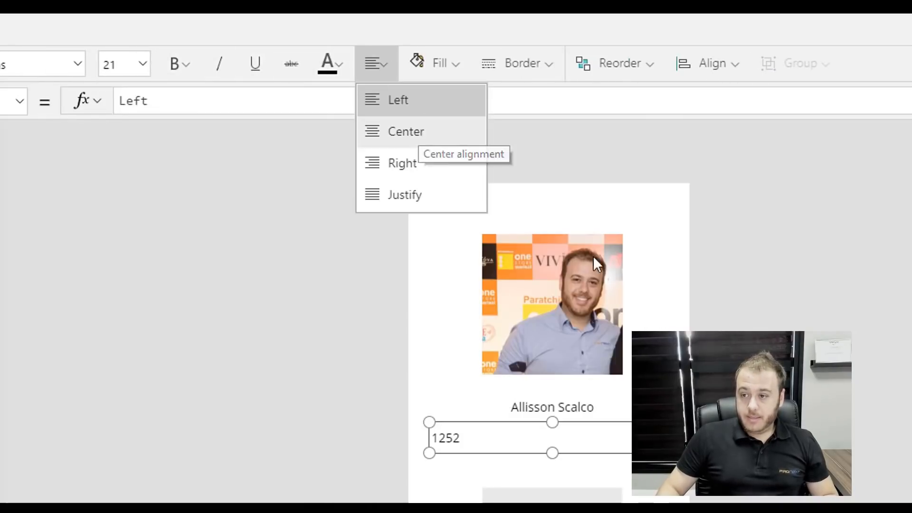
click(418, 131)
click(623, 373)
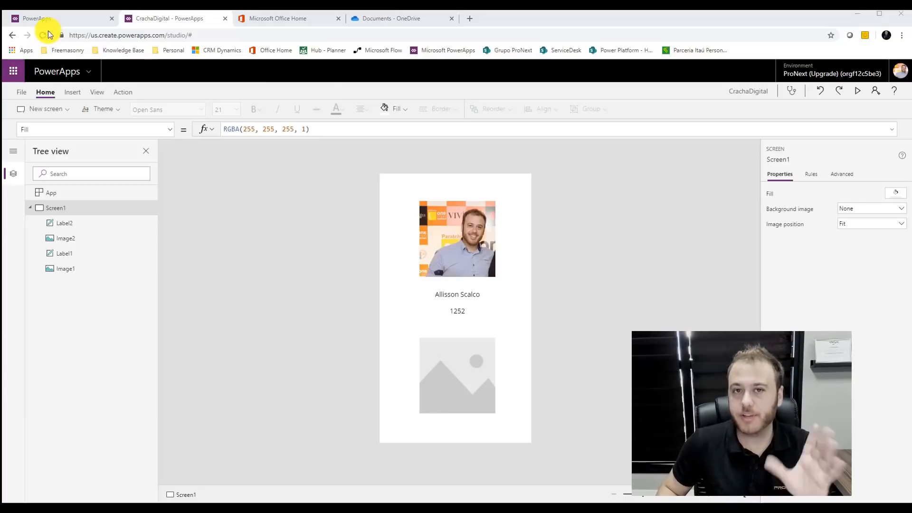
- Load the QR chart URL in a new tab and generate the code for 123456
click(467, 19)
text(https://chart.googleapis.com/chart?chs=150x150&cht=qr&chl=)
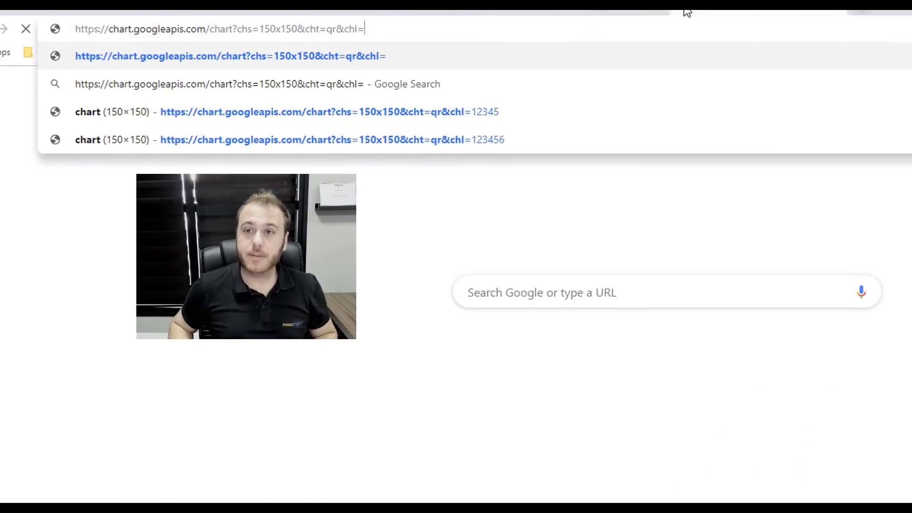
key(Return)
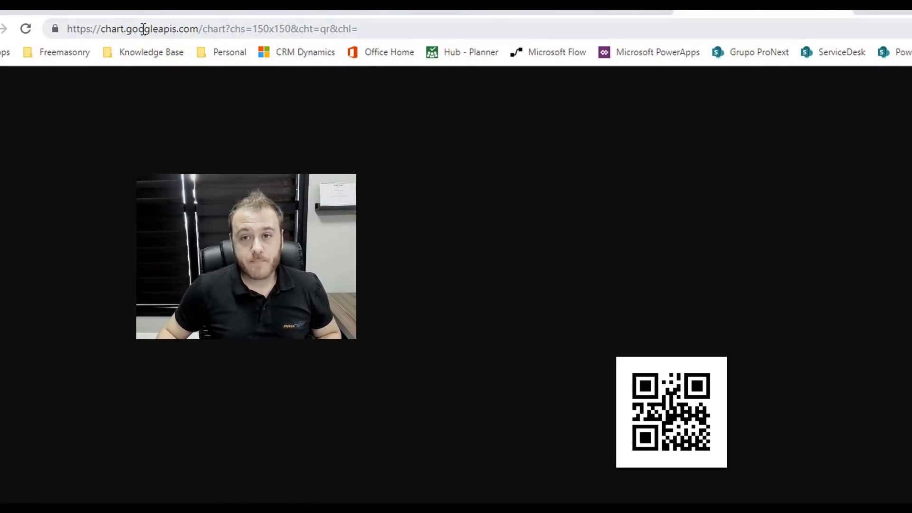
click(93, 29)
drag(269, 30, 259, 30)
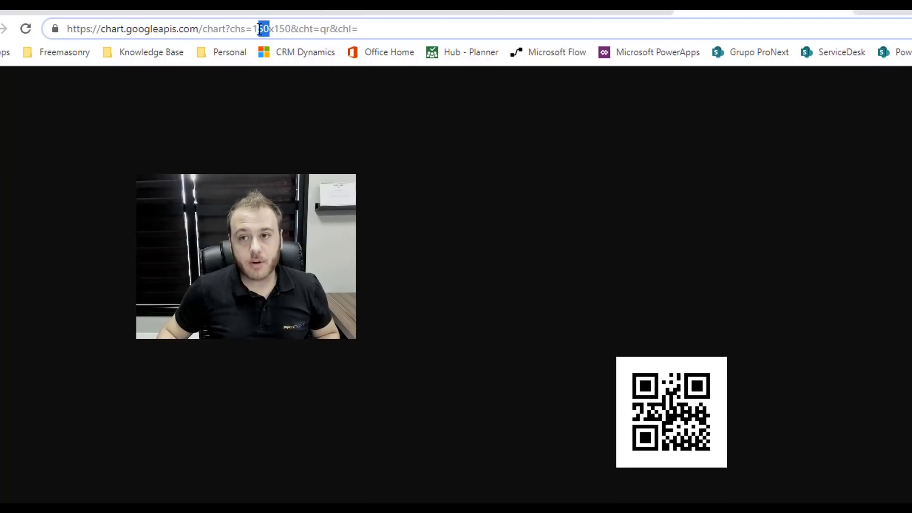
click(290, 30)
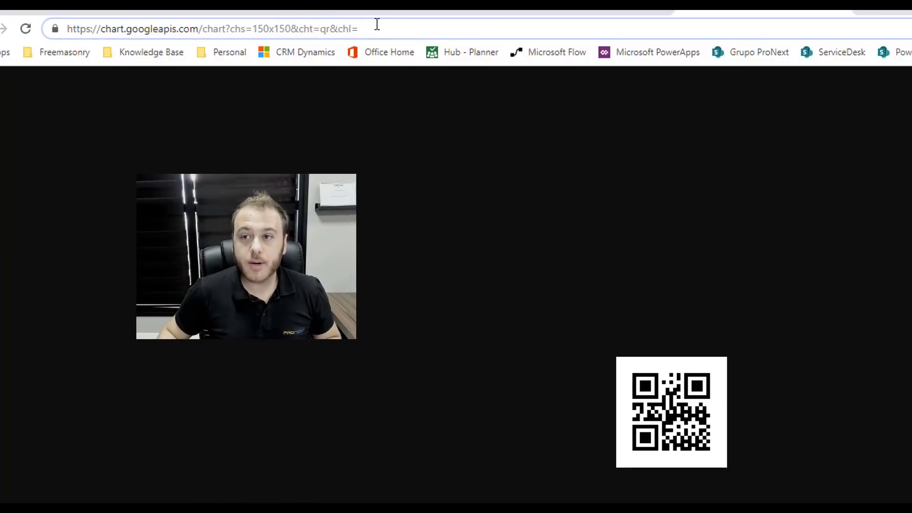
text(1)
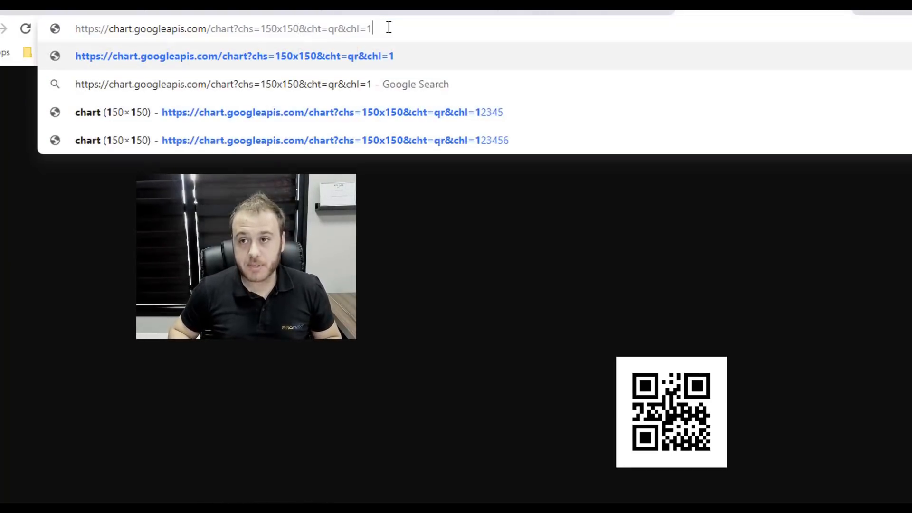
text(23456)
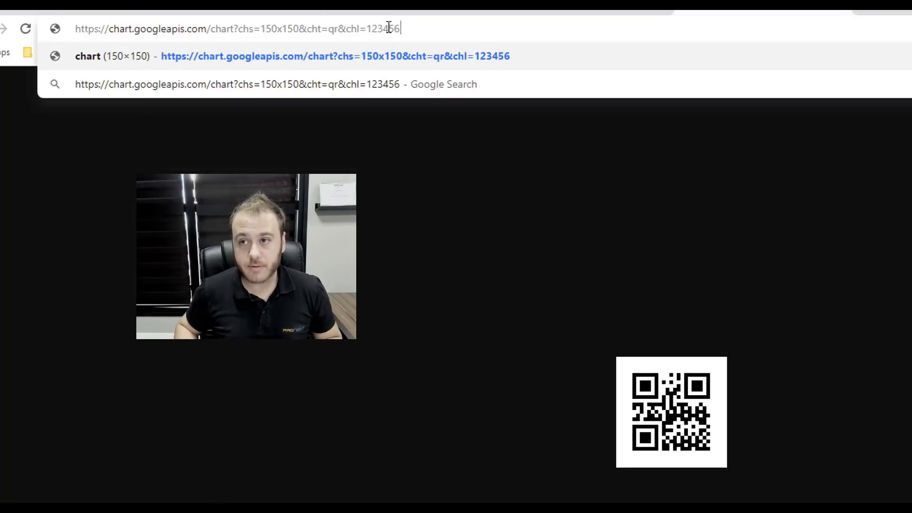
key(Return)
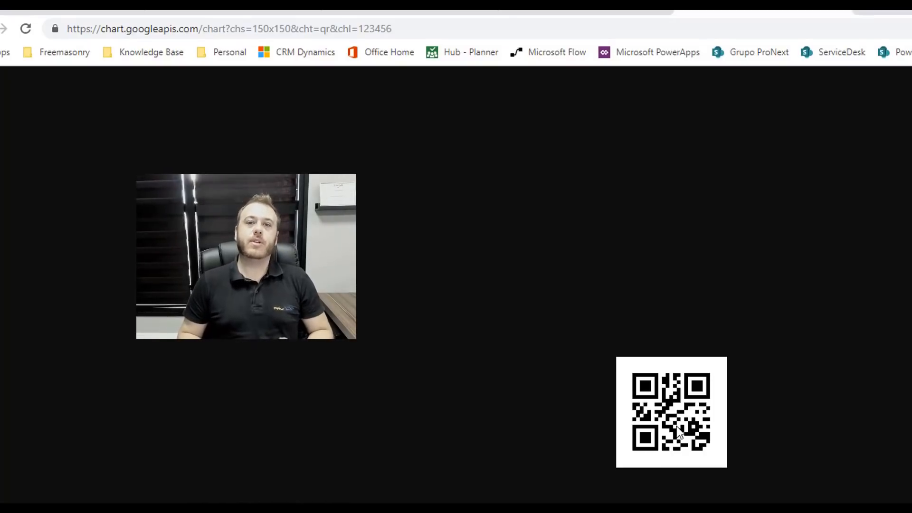
- Change the chl value to 12345 and reload the QR code
click(423, 27)
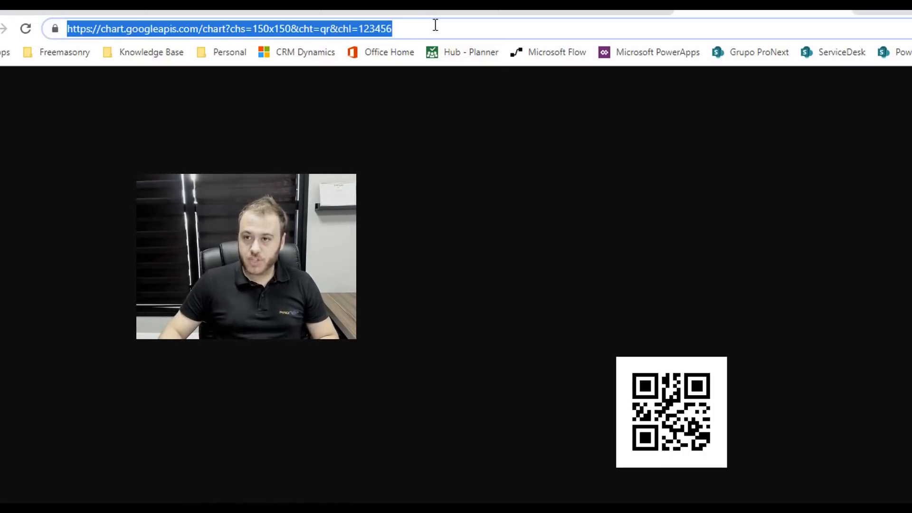
click(436, 25)
key(BackSpace)
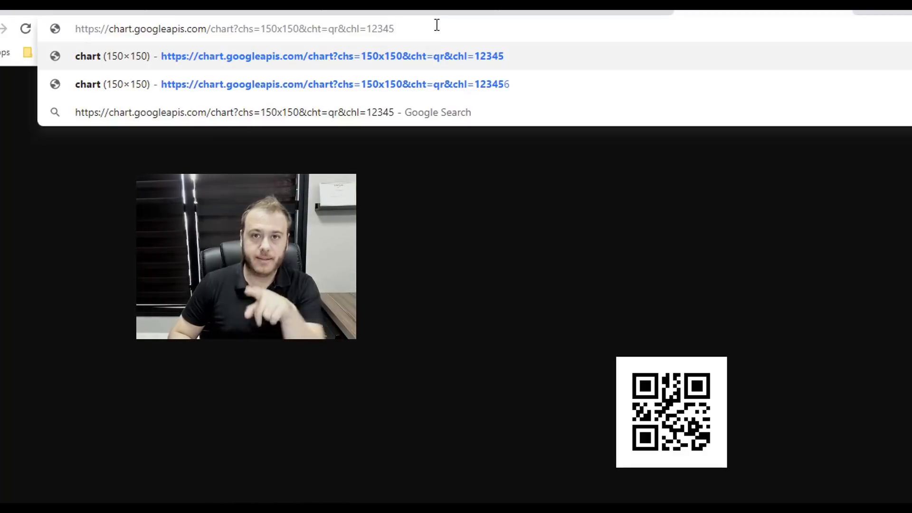
key(Return)
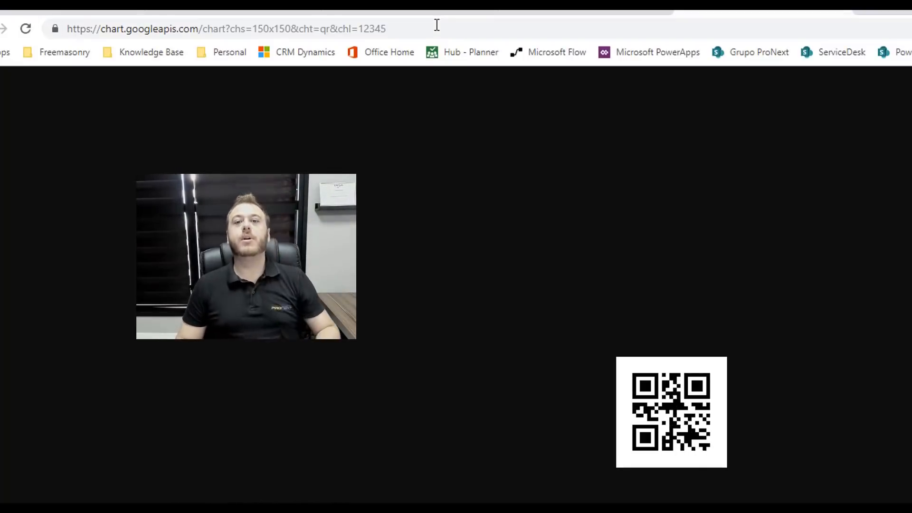
- Copy the chart URL from its start through chl=
click(393, 29)
click(358, 30)
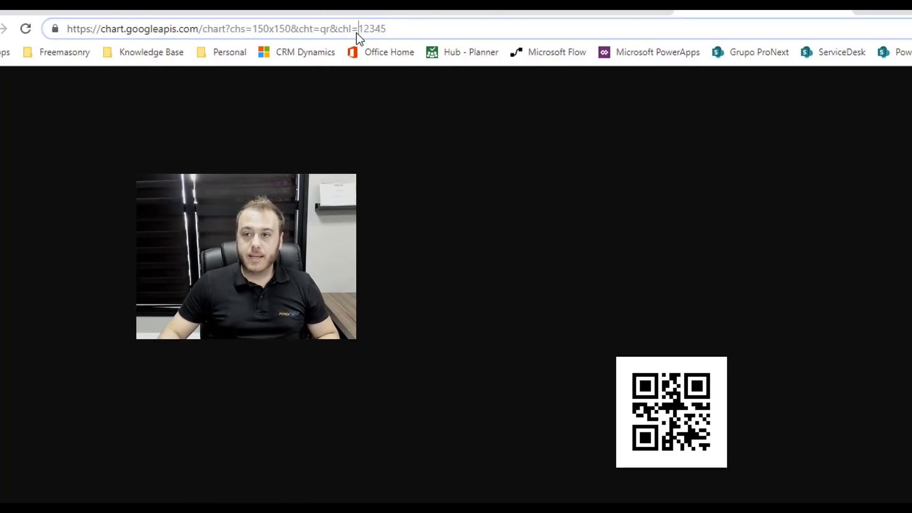
drag(358, 30, 29, 28)
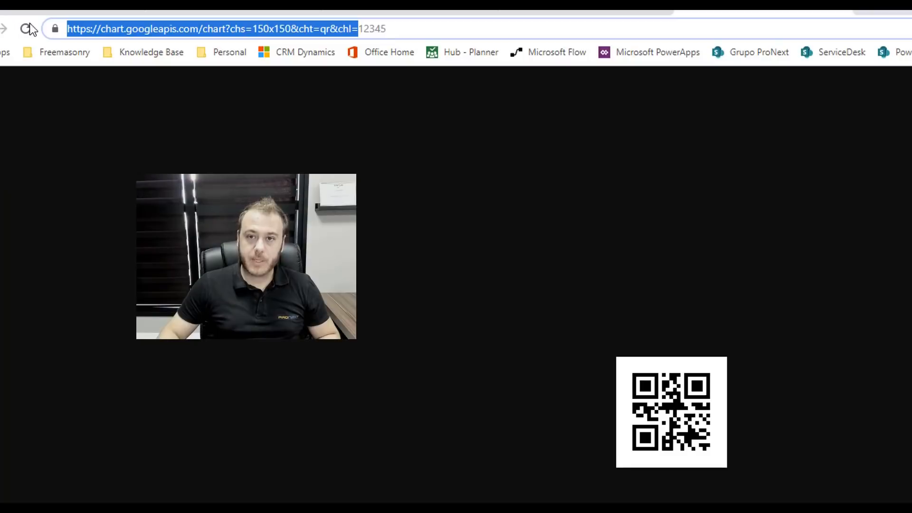
right_click(137, 26)
click(177, 105)
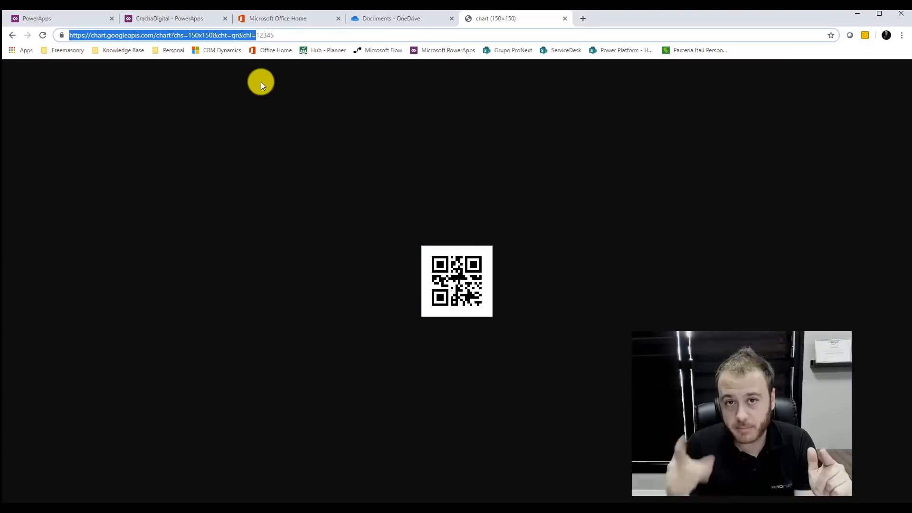
- Replace Image2's Image formula with Concatenate containing the pasted chart URL
click(150, 22)
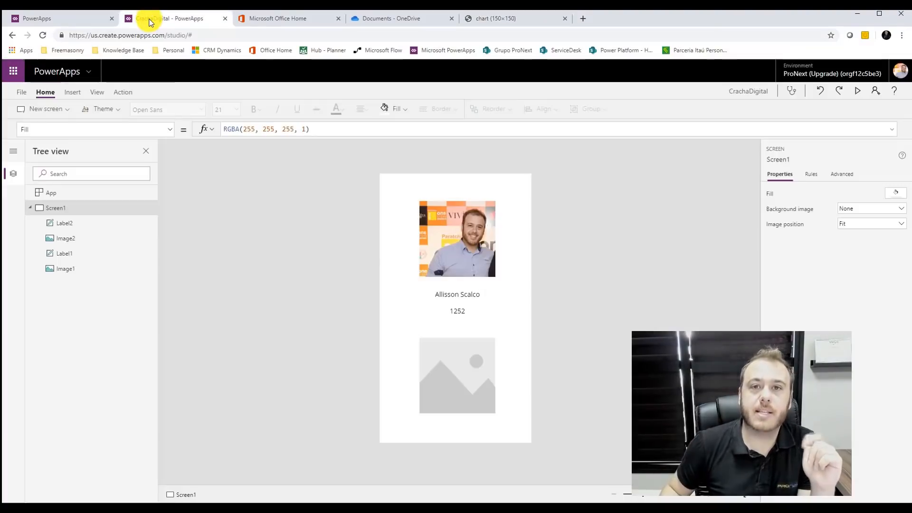
click(474, 366)
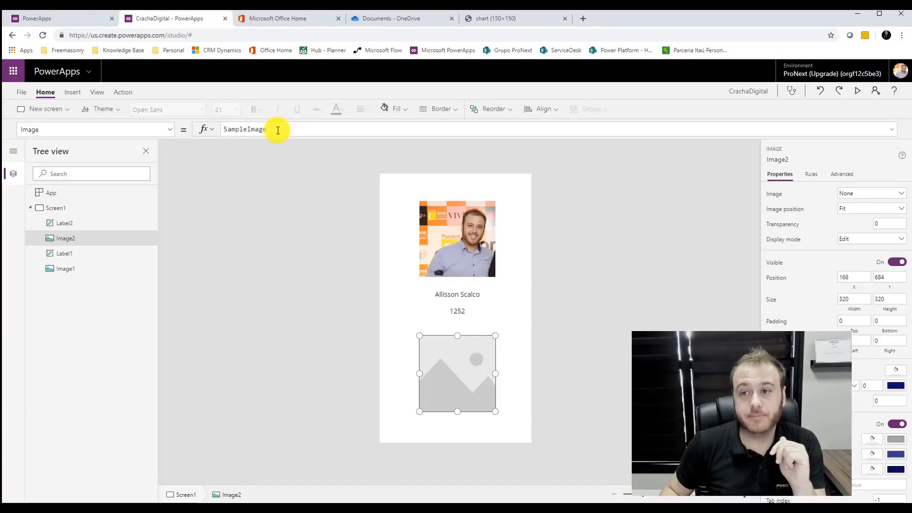
key(ctrl+a)
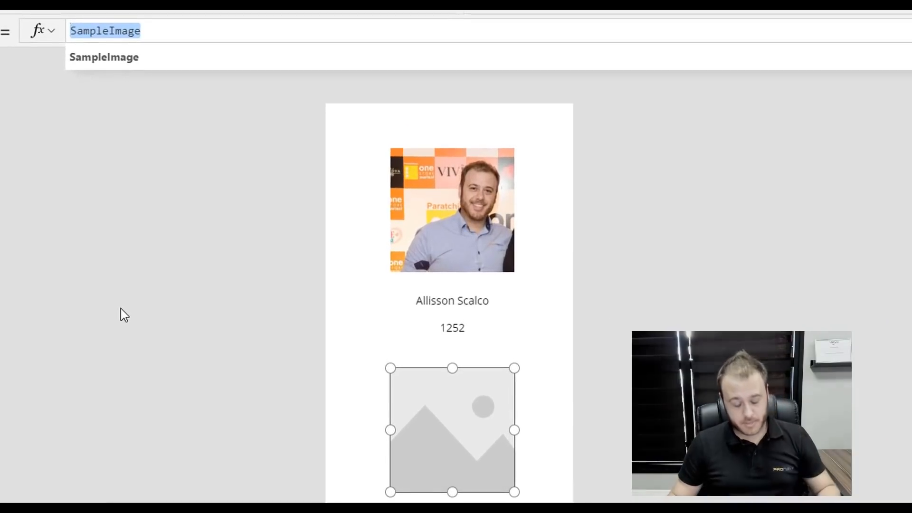
text(")
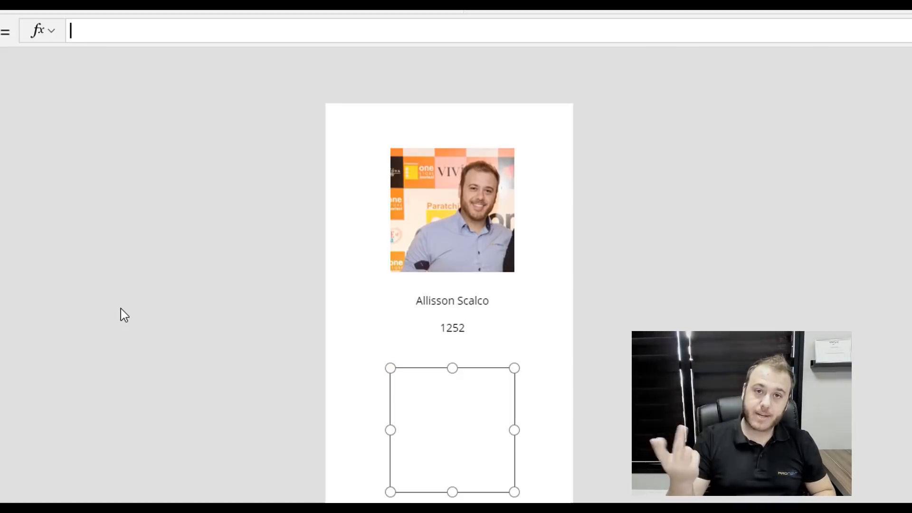
text(Cont)
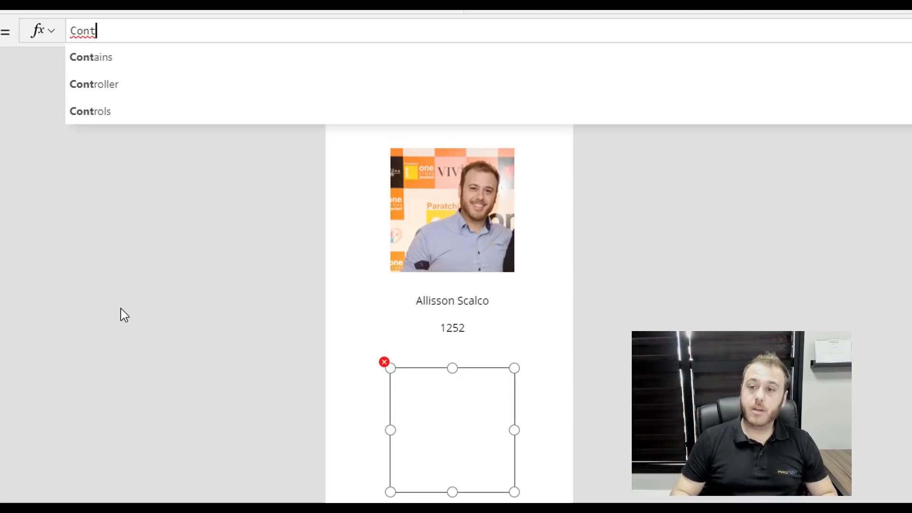
key(BackSpace)
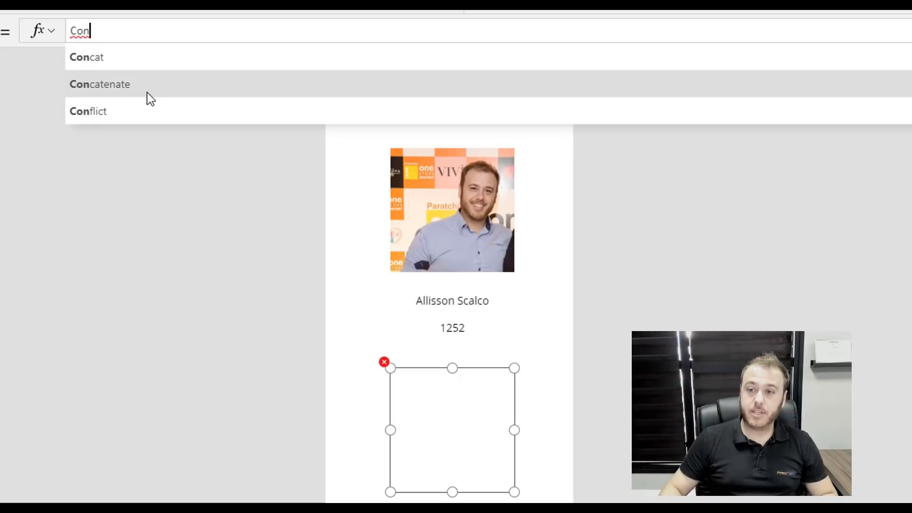
click(151, 98)
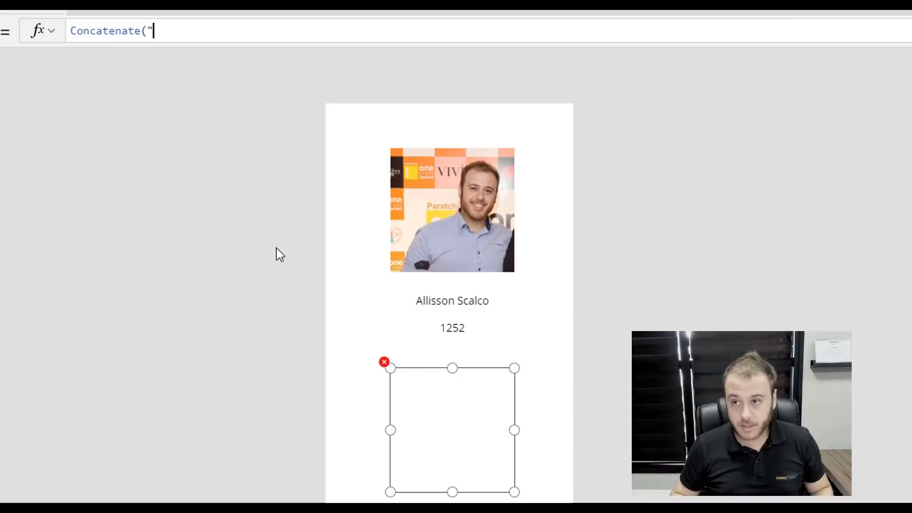
key(ctrl+v)
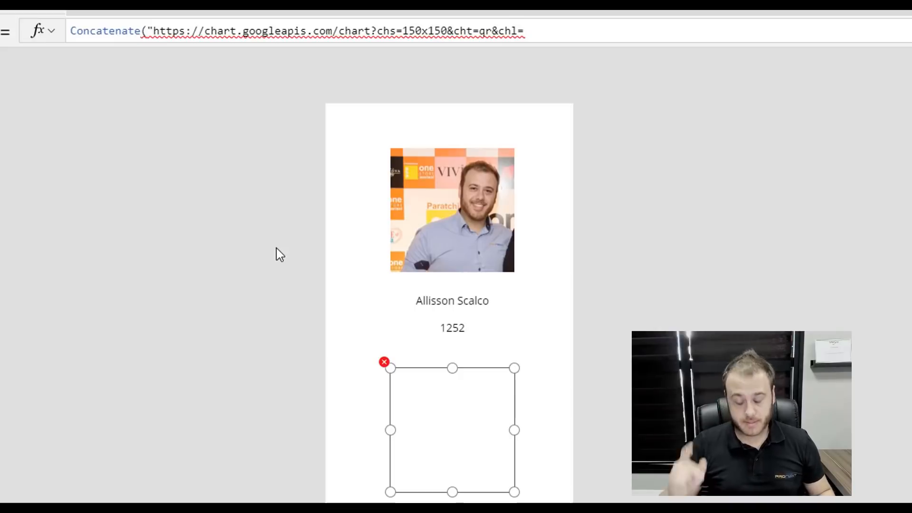
- Append varUsuarioAtual.Matricula to the Concatenate and enlarge the QR image slightly
text(")
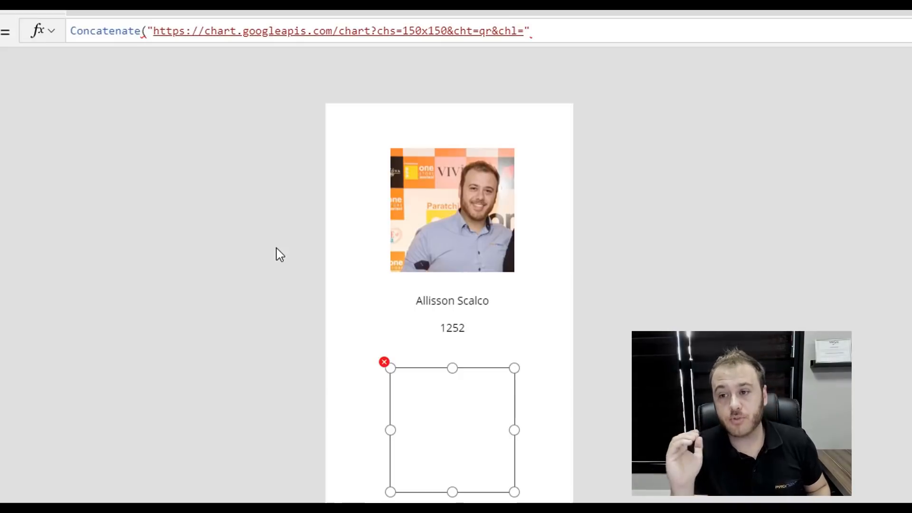
text(,)
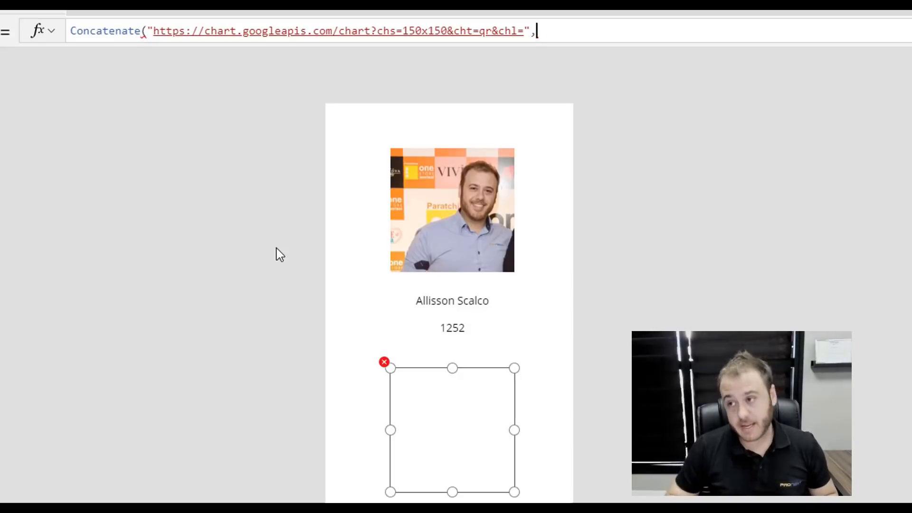
text(th)
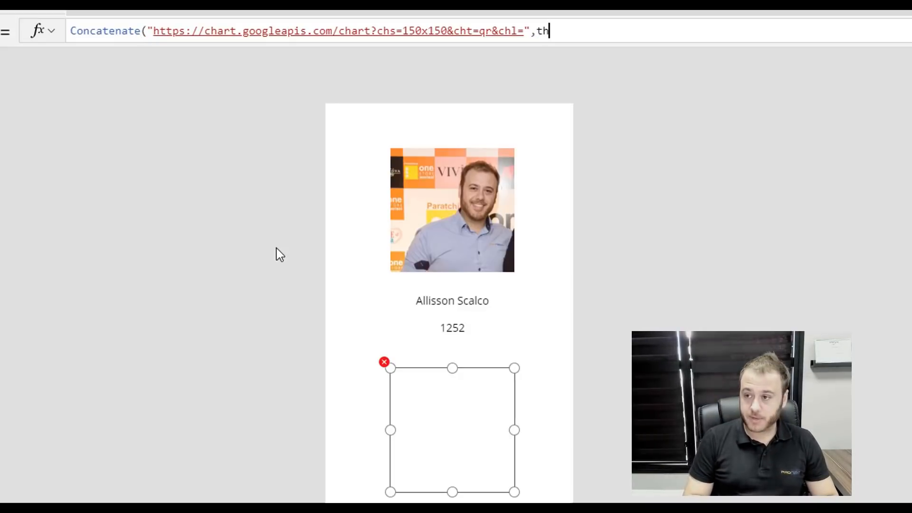
key(BackSpace)
key(BackSpace)
text(var)
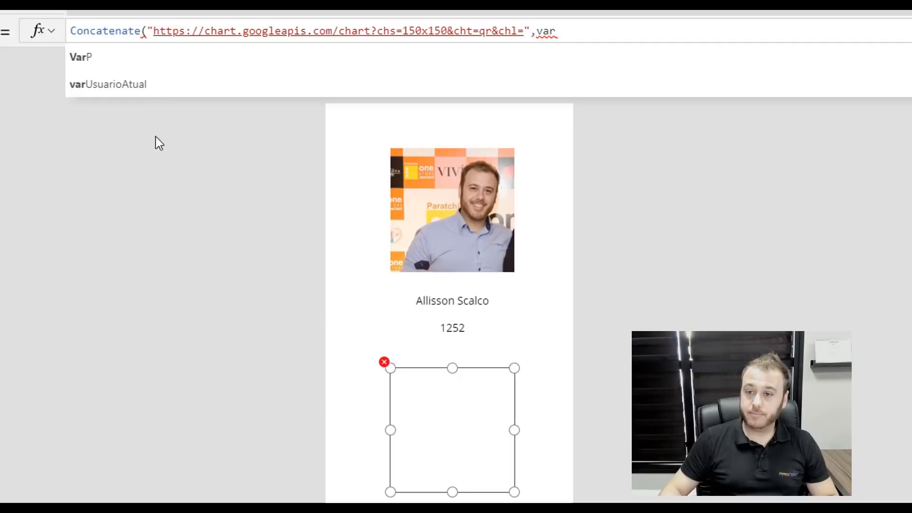
click(152, 94)
text(.)
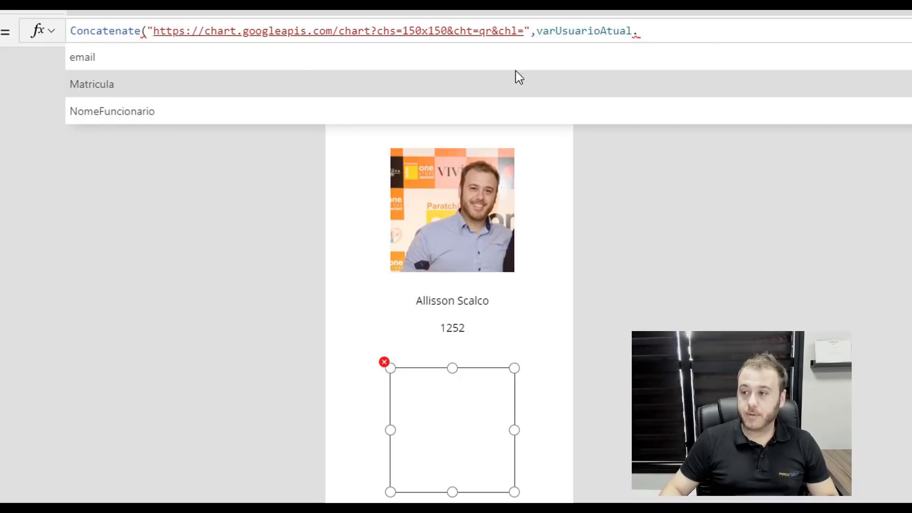
click(519, 84)
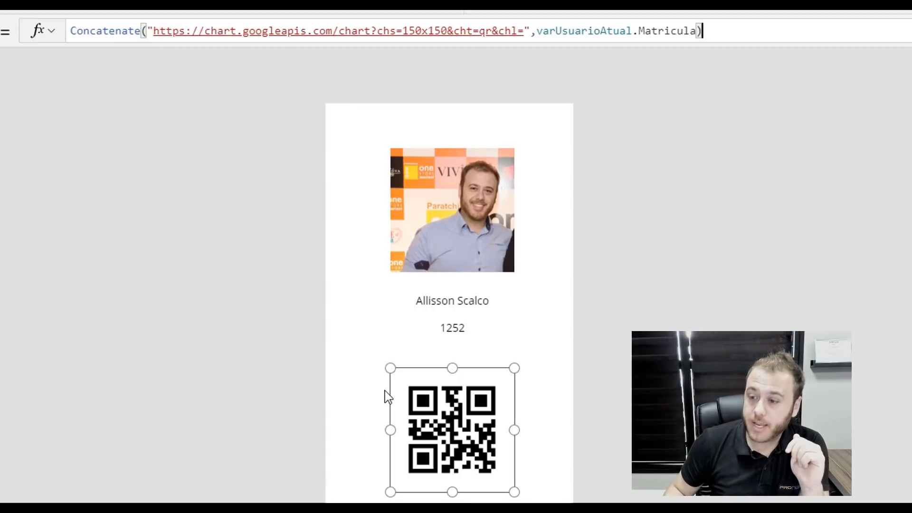
mouse_move(390, 369)
mouse_down()
mouse_move(367, 354)
mouse_move(384, 376)
mouse_up()
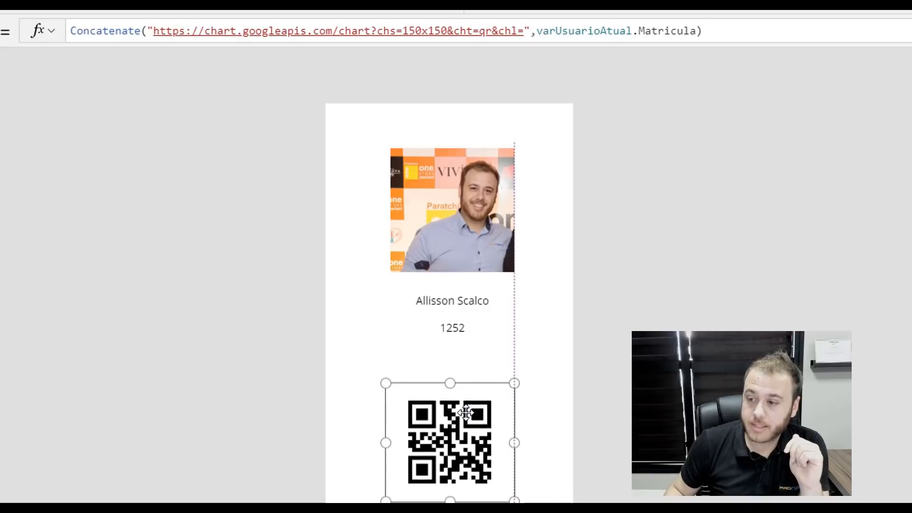
- Move the QR code image slightly up and collapse Screen1 in the Tree view
click(607, 376)
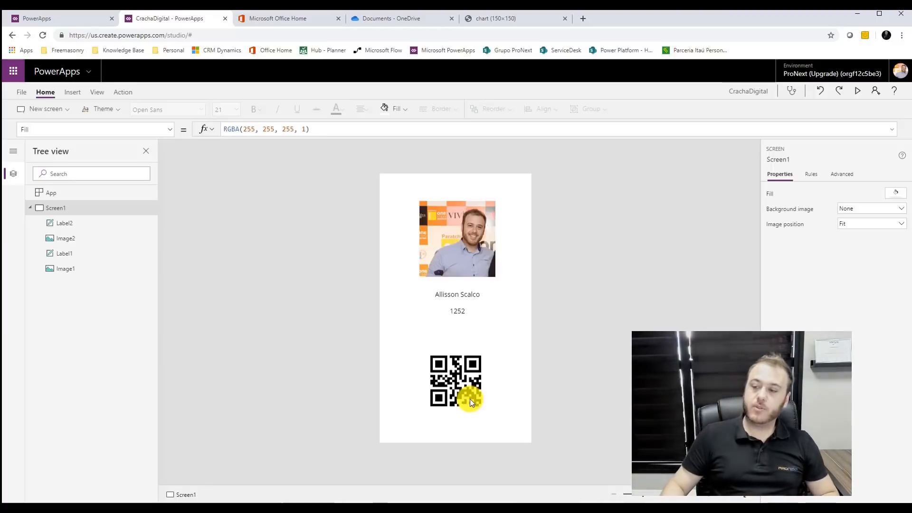
click(456, 383)
drag(453, 365, 455, 360)
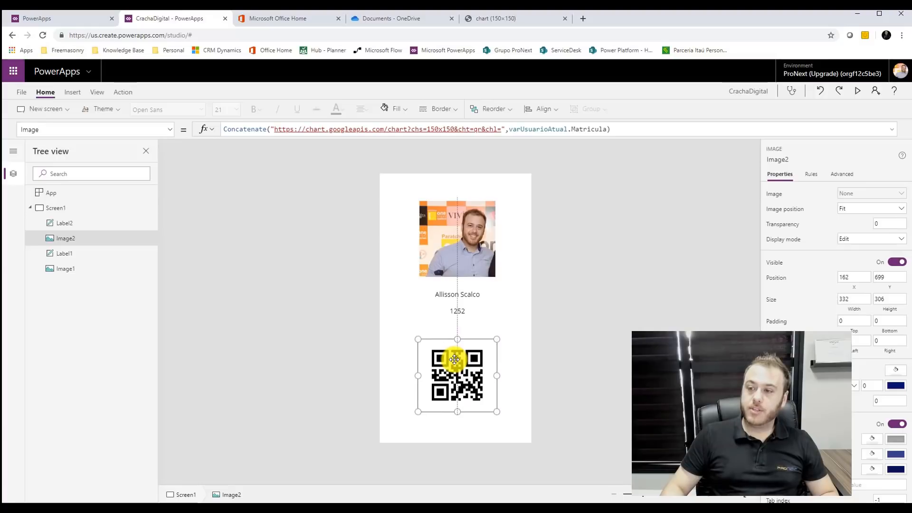
click(550, 332)
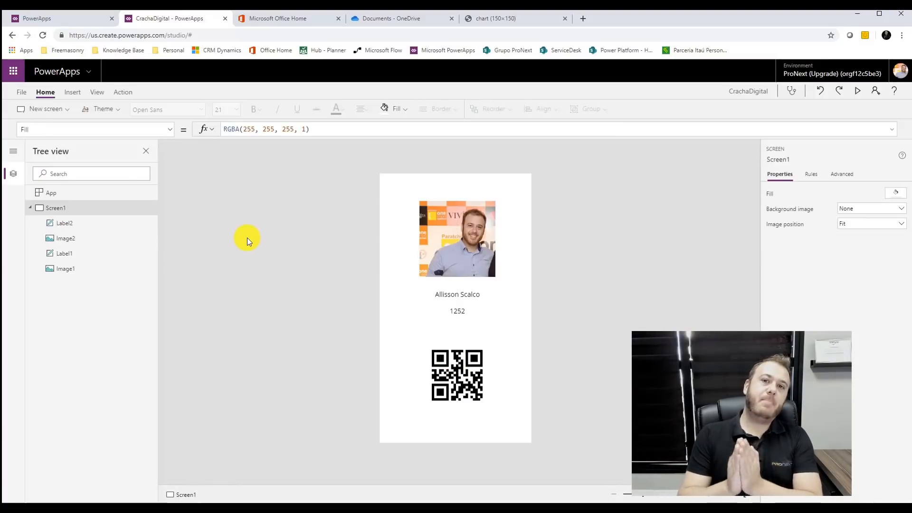
click(30, 208)
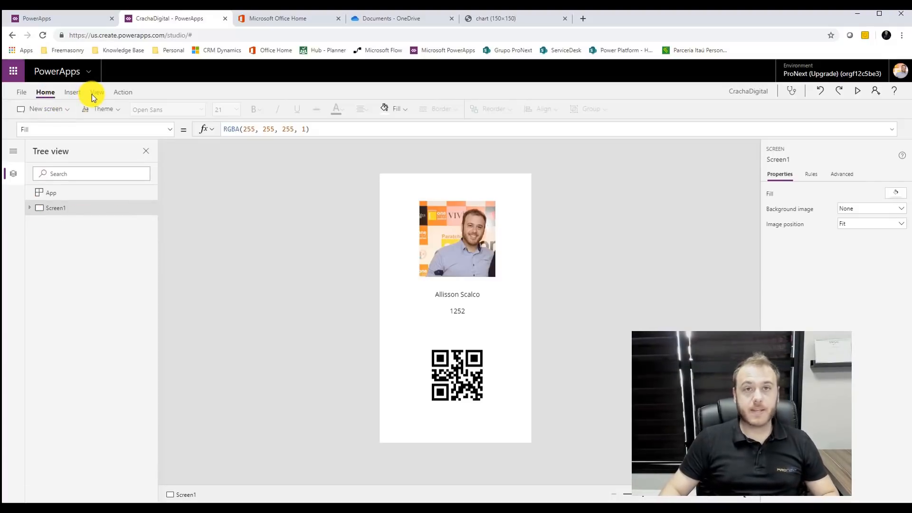
- Add a blank Screen2 with a vertical gallery
click(53, 110)
click(53, 150)
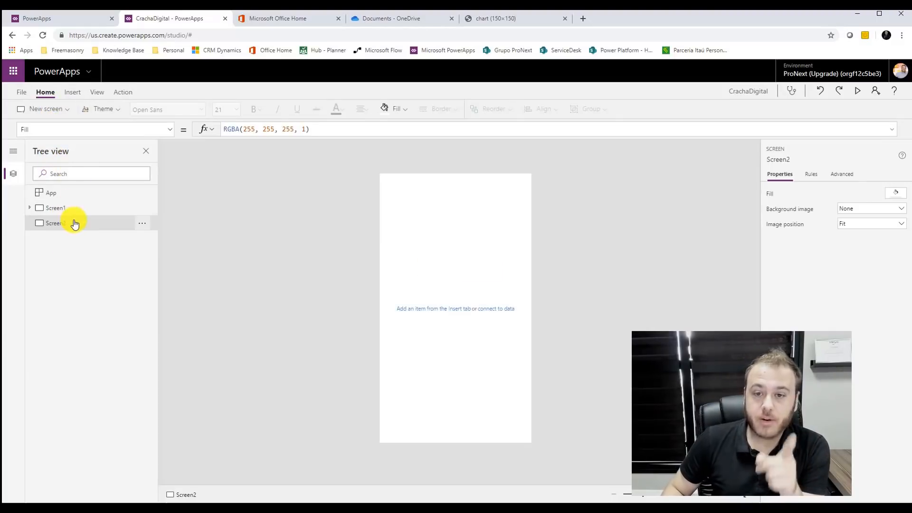
click(77, 93)
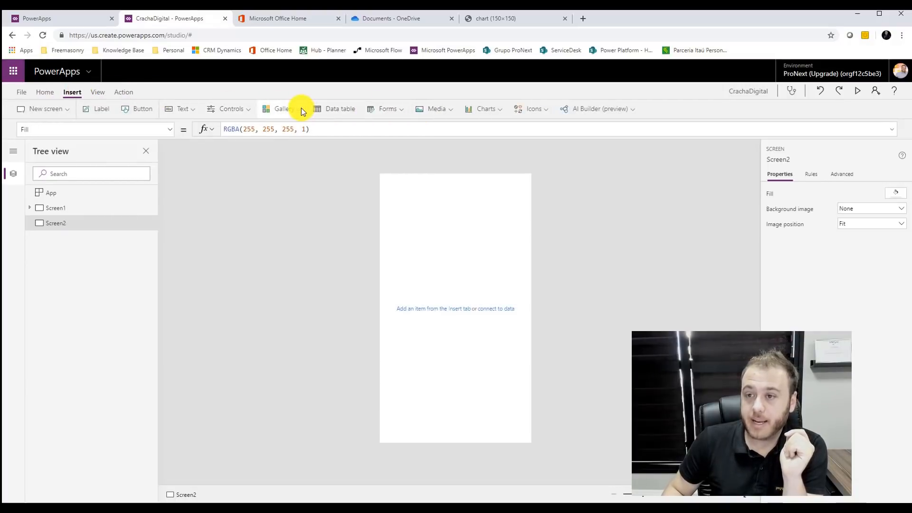
click(300, 109)
click(293, 144)
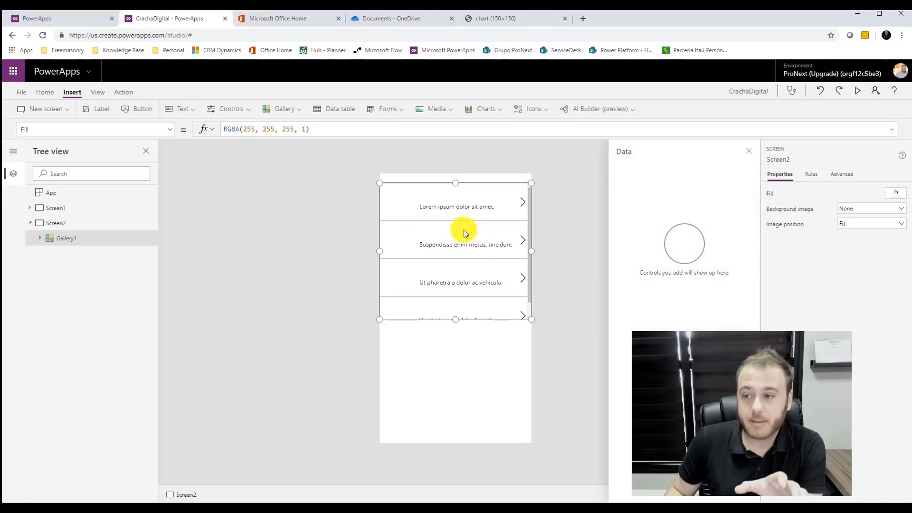
- Set the gallery's data source to the cadFuncionarios table
click(469, 184)
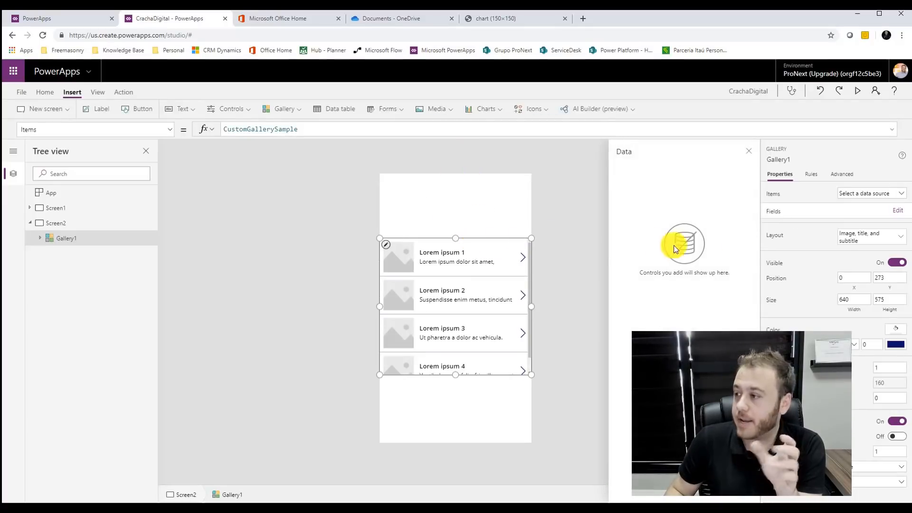
click(867, 195)
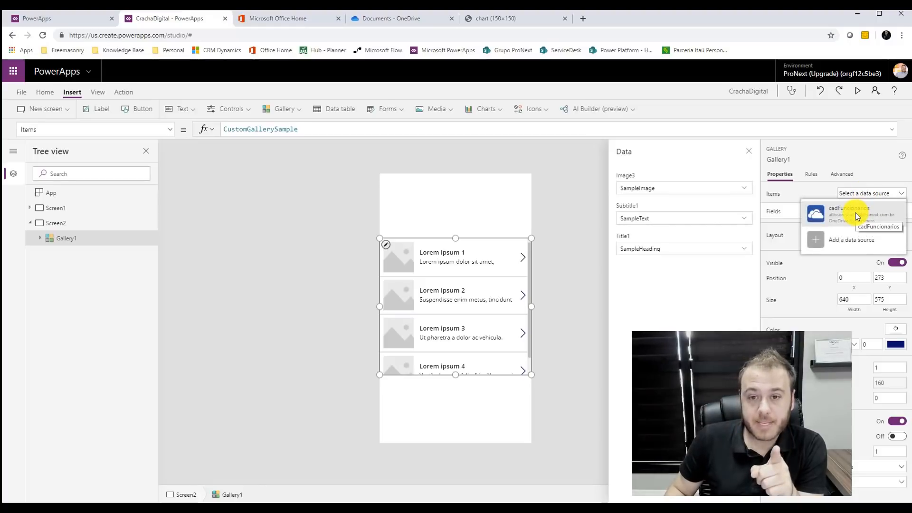
click(858, 217)
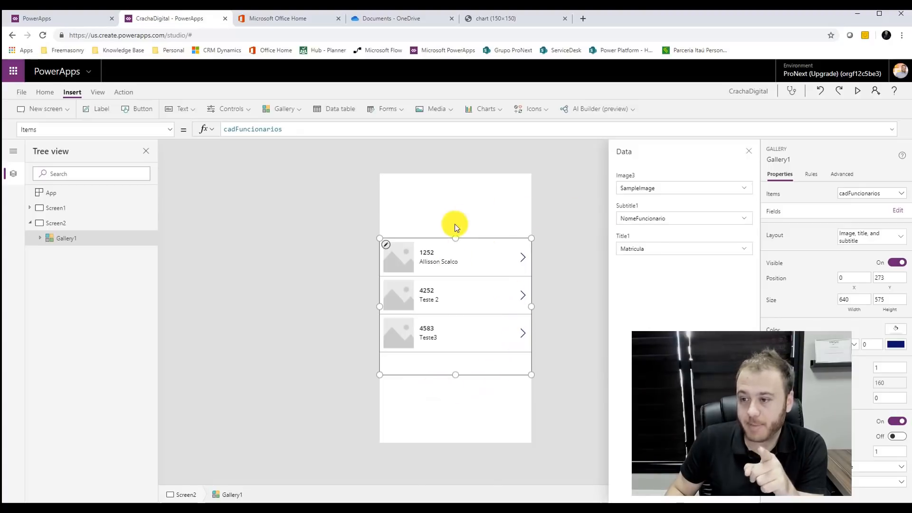
- Map the gallery subtitle to email and the title to NomeFuncionario, then select the row image
click(659, 187)
click(689, 190)
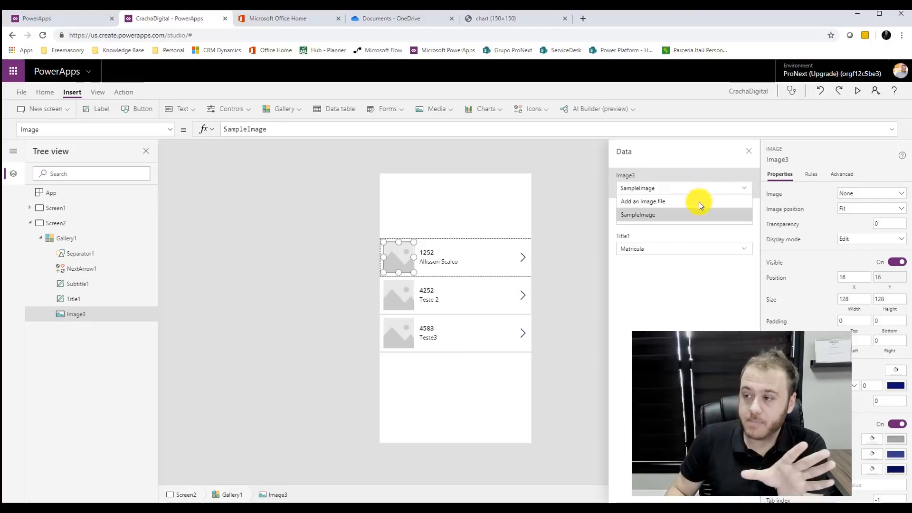
click(690, 293)
click(654, 219)
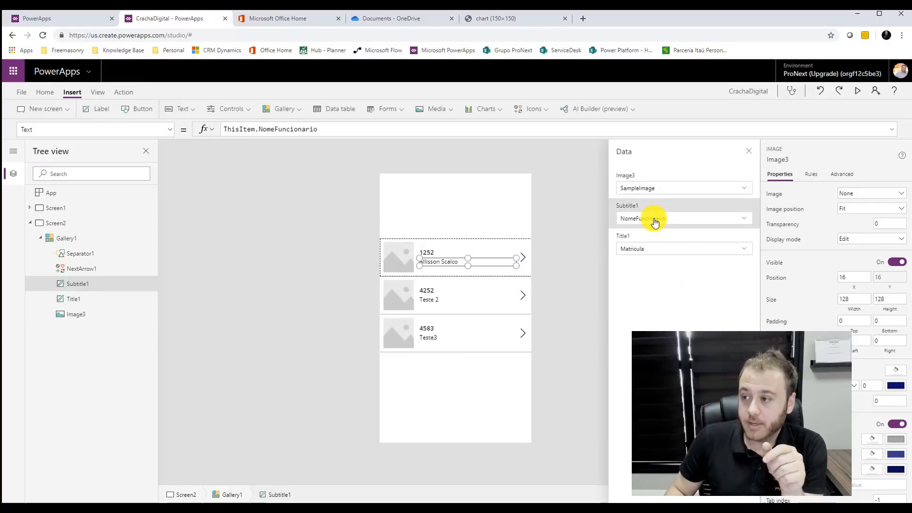
click(663, 220)
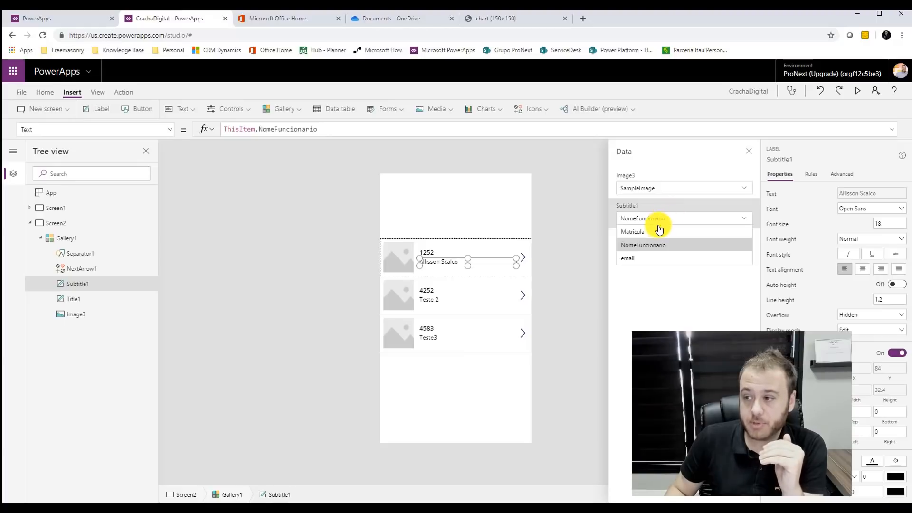
click(637, 258)
click(648, 251)
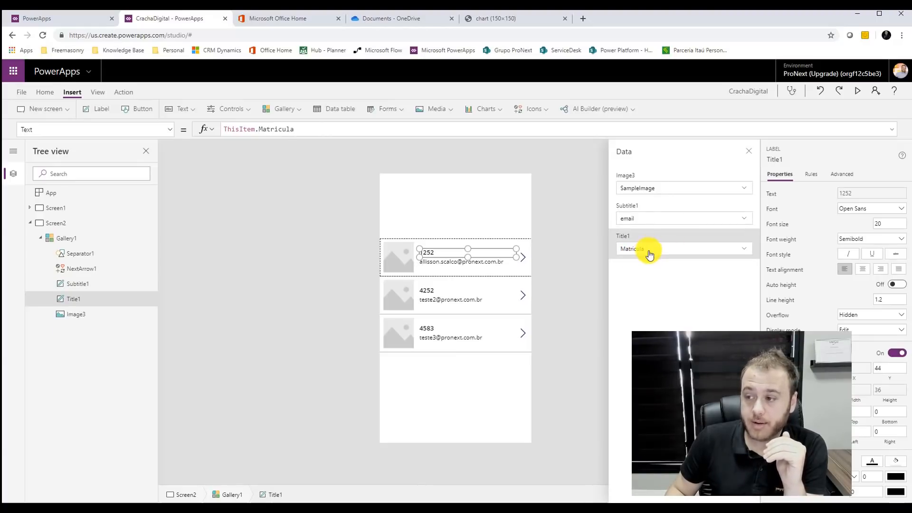
click(651, 255)
click(649, 276)
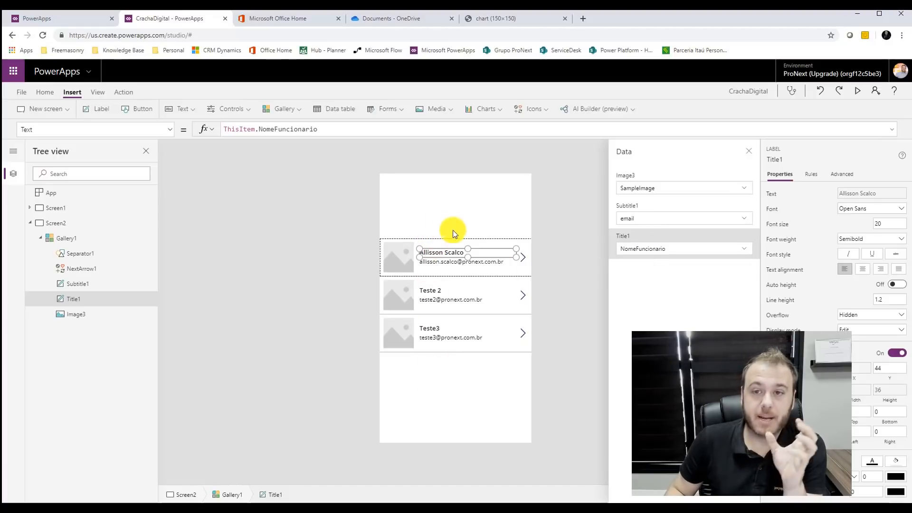
click(589, 270)
click(398, 265)
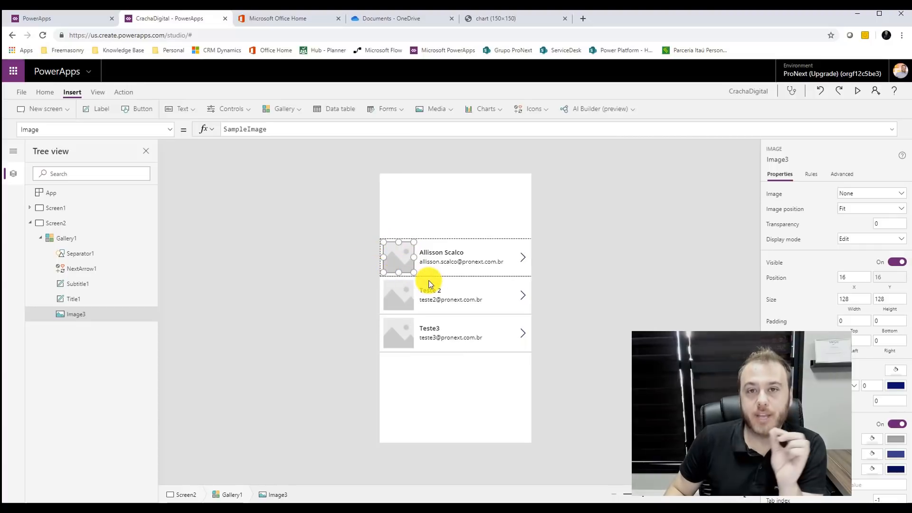
double_click(269, 128)
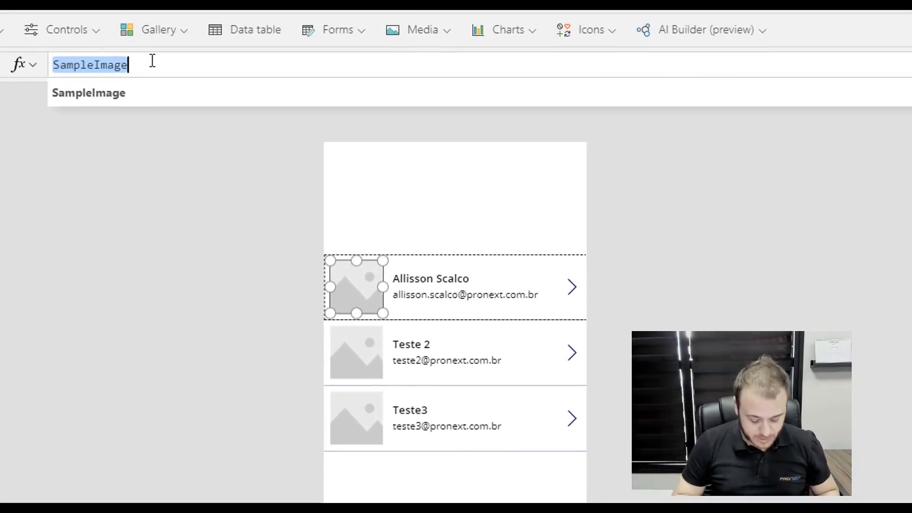
text(Coa)
key(BackSpace)
text(on)
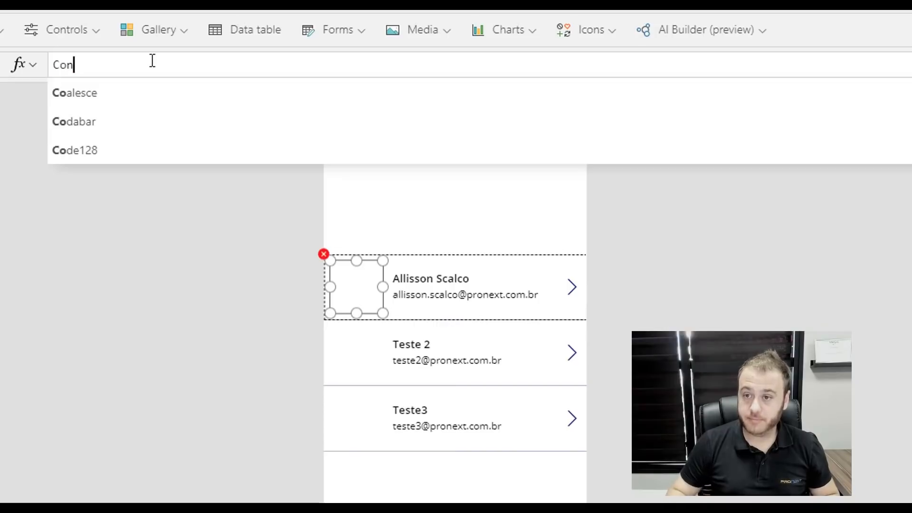
click(117, 123)
text(")
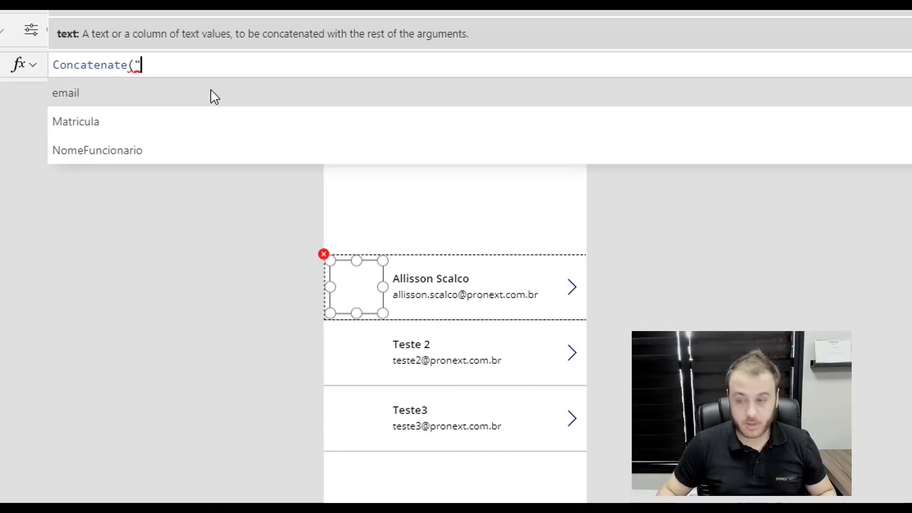
text(https://chart.googleapis.com/chart?chs=150x150&cht=qr&chl=)
text(")
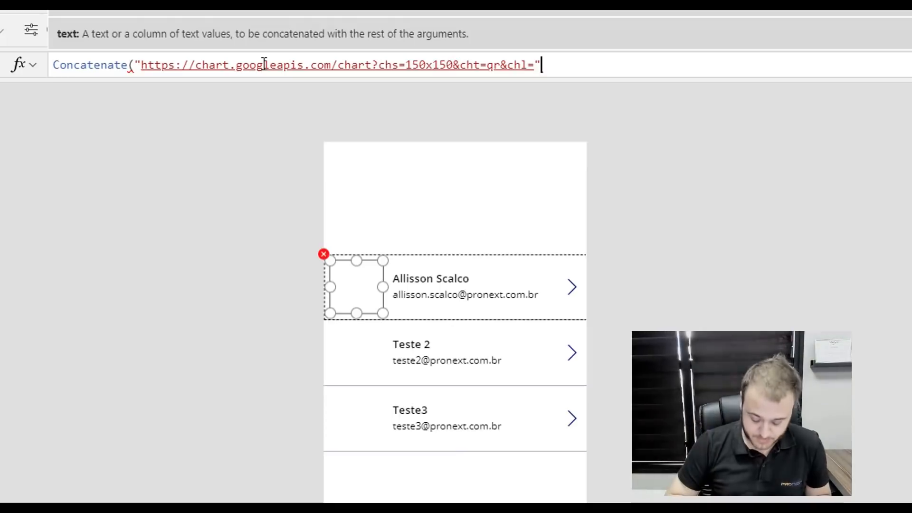
text(,)
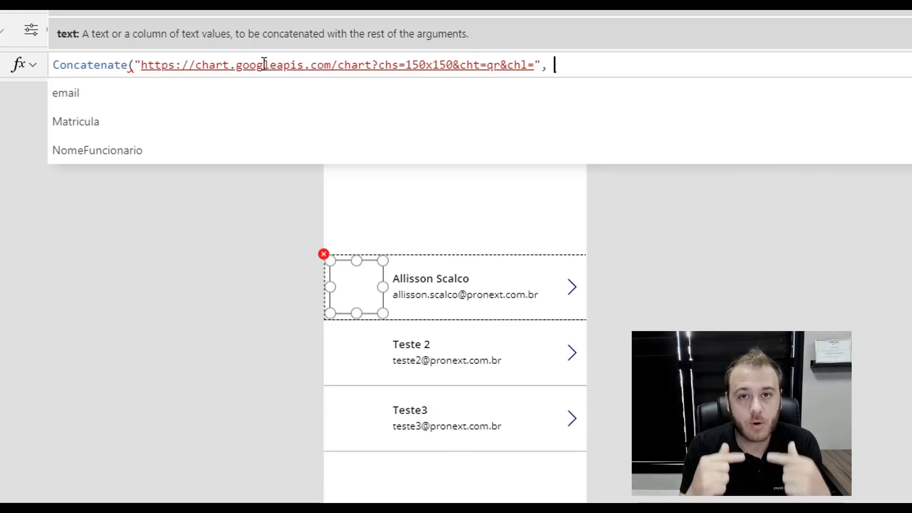
- Append ThisItem.Matricula to the QR URL so each gallery row shows its employee's code
text(this)
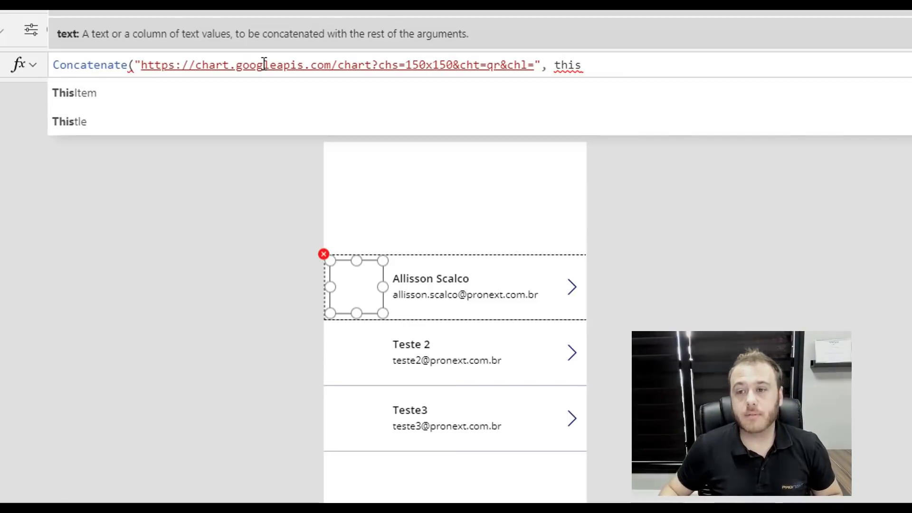
click(100, 94)
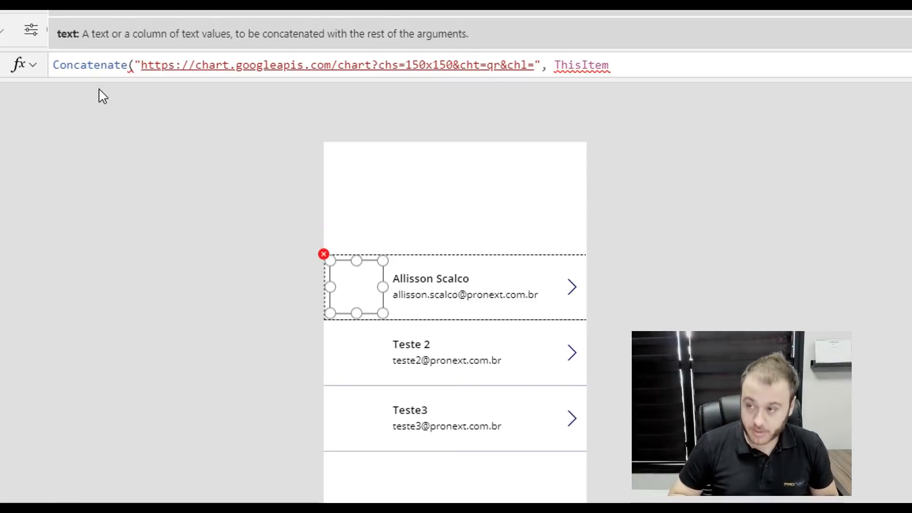
text(.)
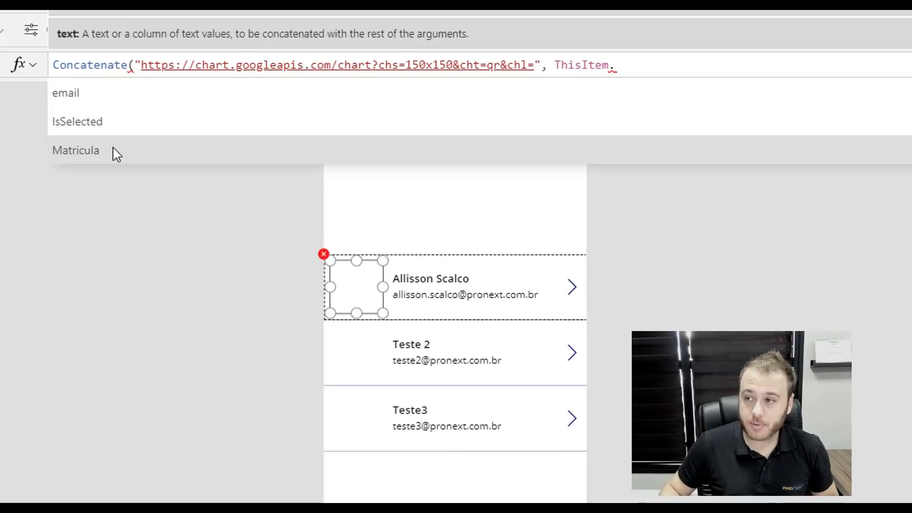
click(477, 150)
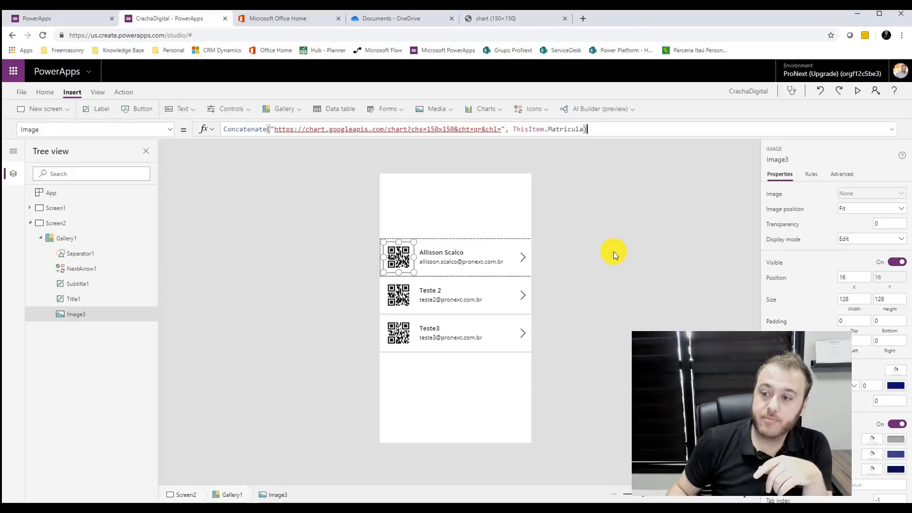
click(726, 275)
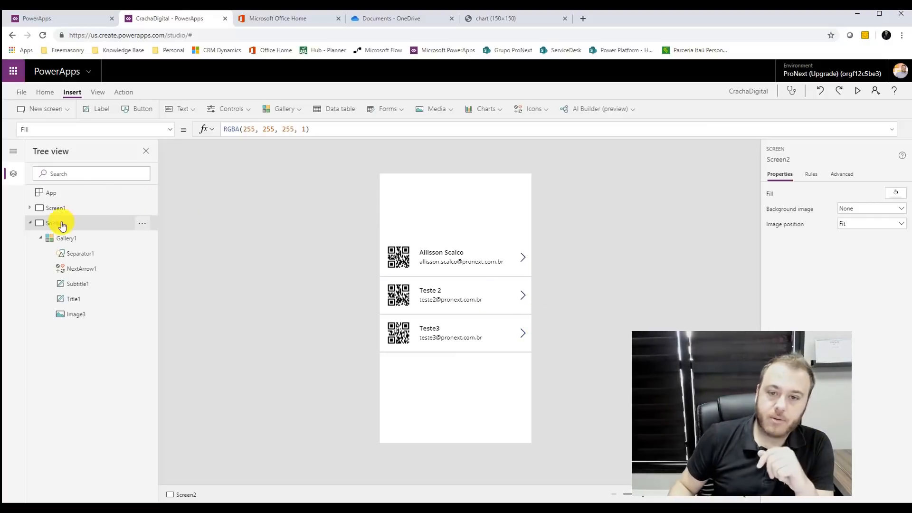
- Preview the Screen2 gallery with its per-employee QR codes, then close the preview
click(30, 223)
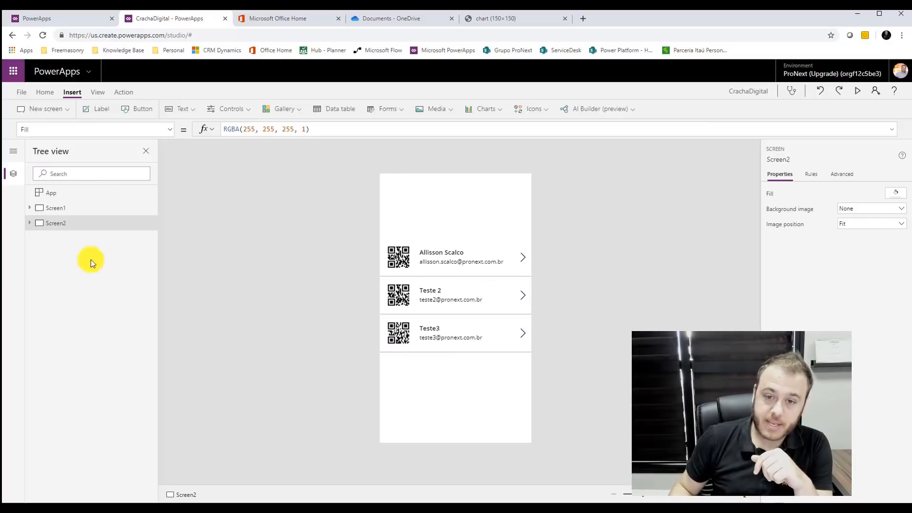
click(525, 261)
click(859, 92)
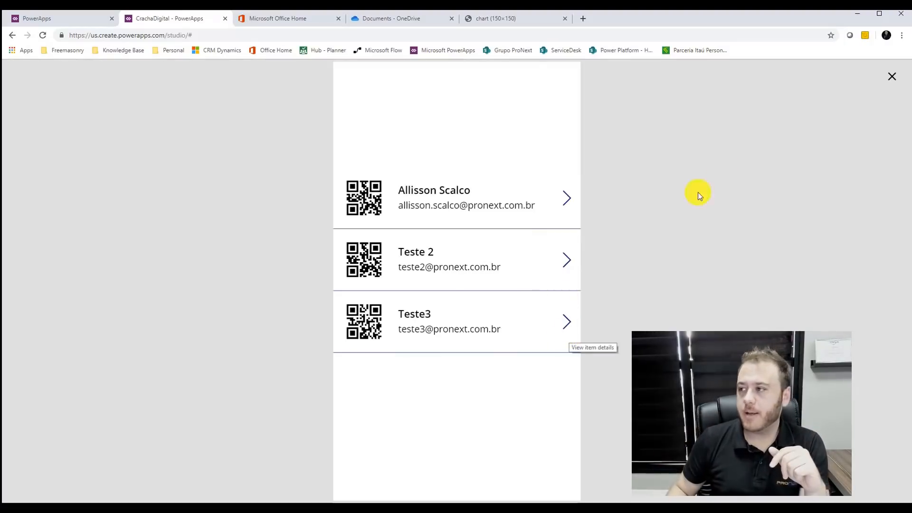
click(891, 79)
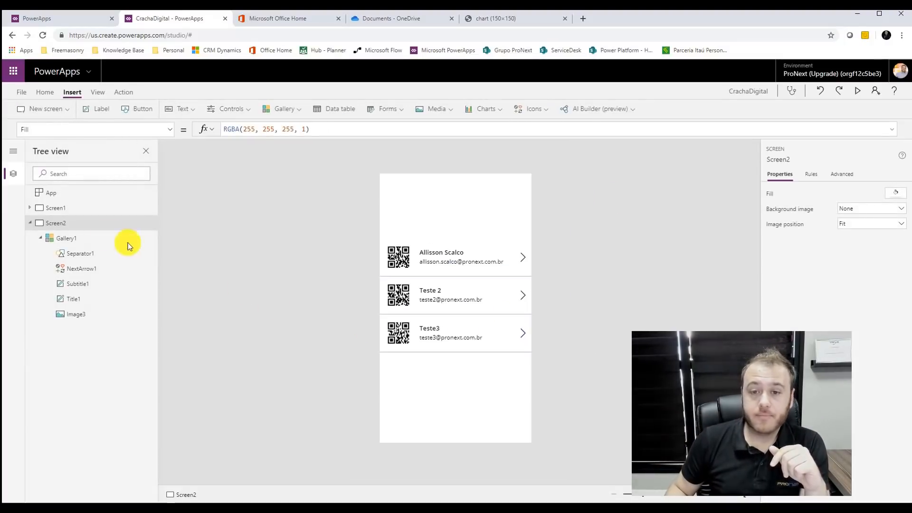
- Preview the Screen1 badge showing employee 1252, then return to the app's OnStart formula
click(61, 208)
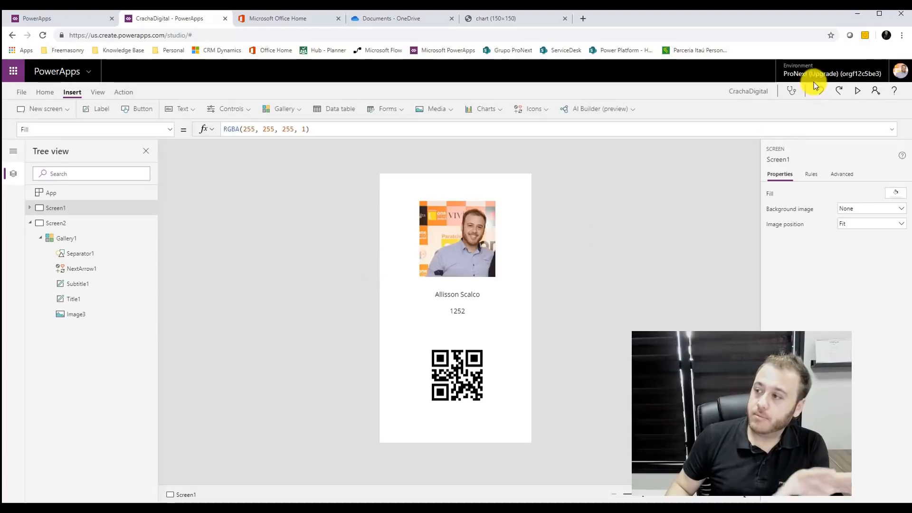
click(858, 90)
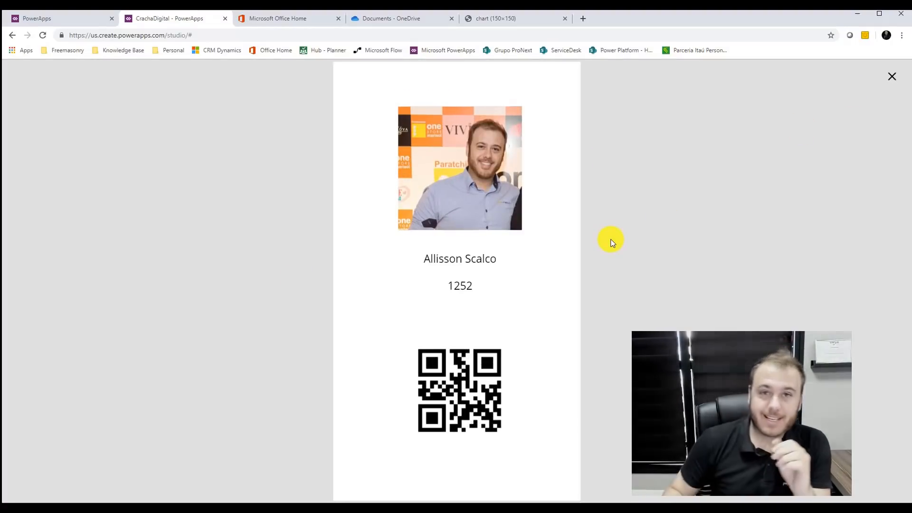
click(895, 78)
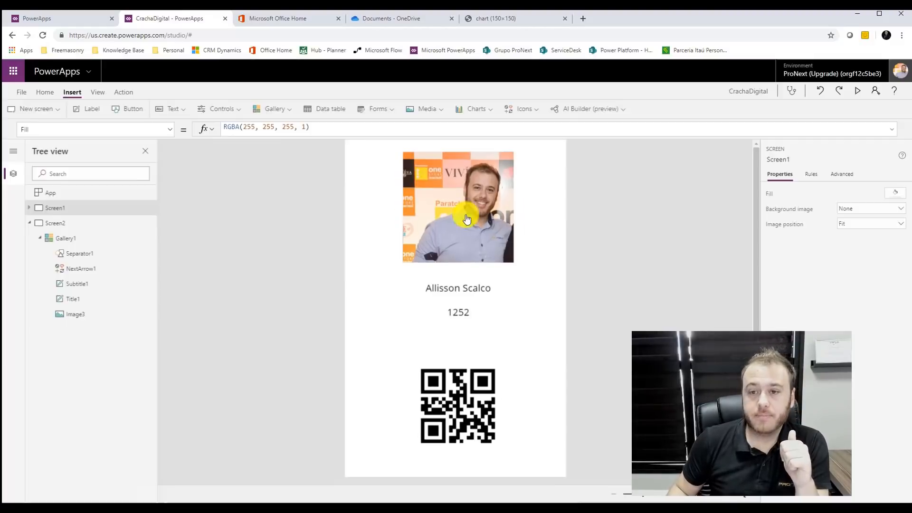
click(72, 197)
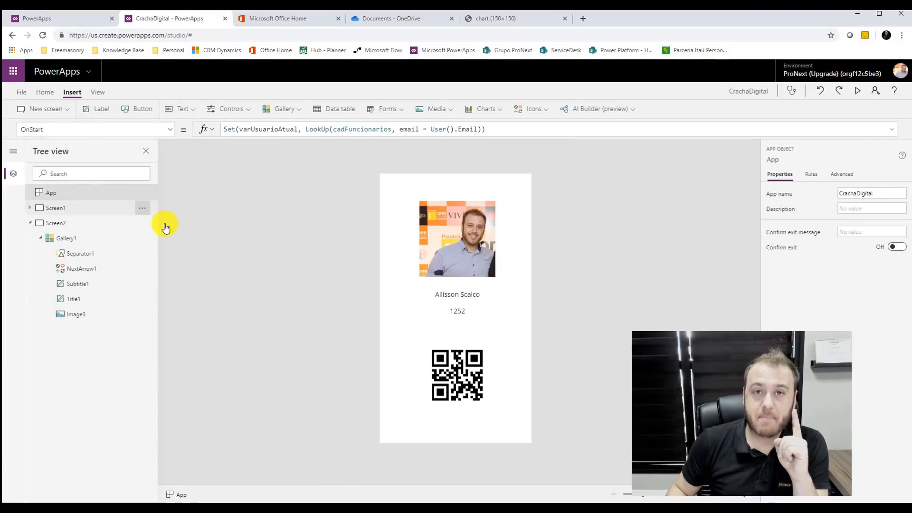
click(252, 131)
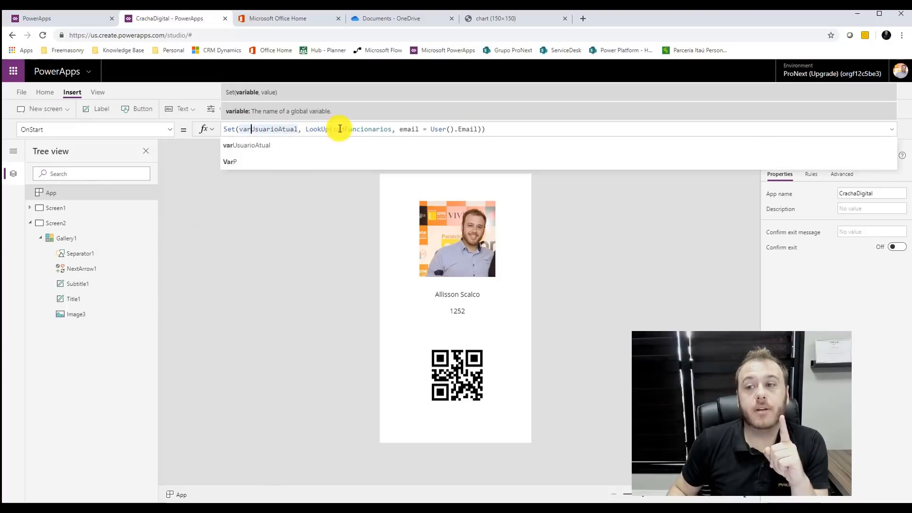
click(383, 129)
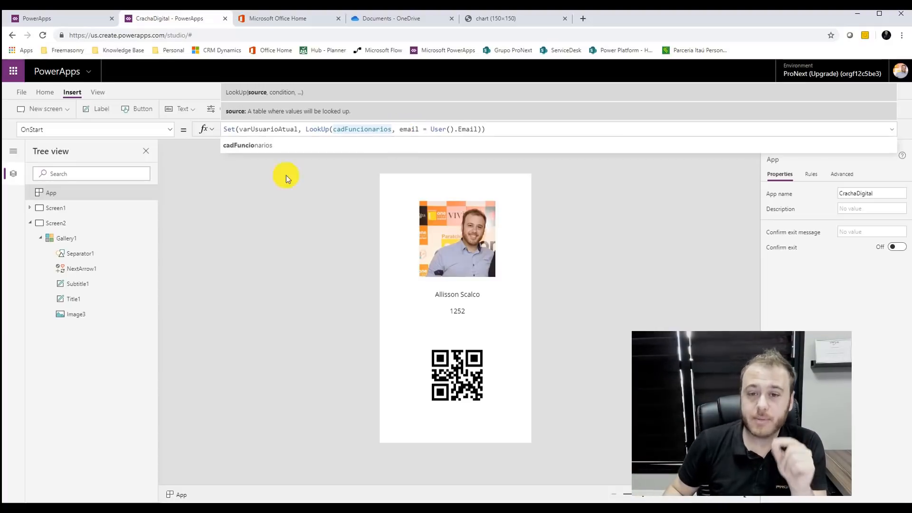
click(409, 261)
click(454, 390)
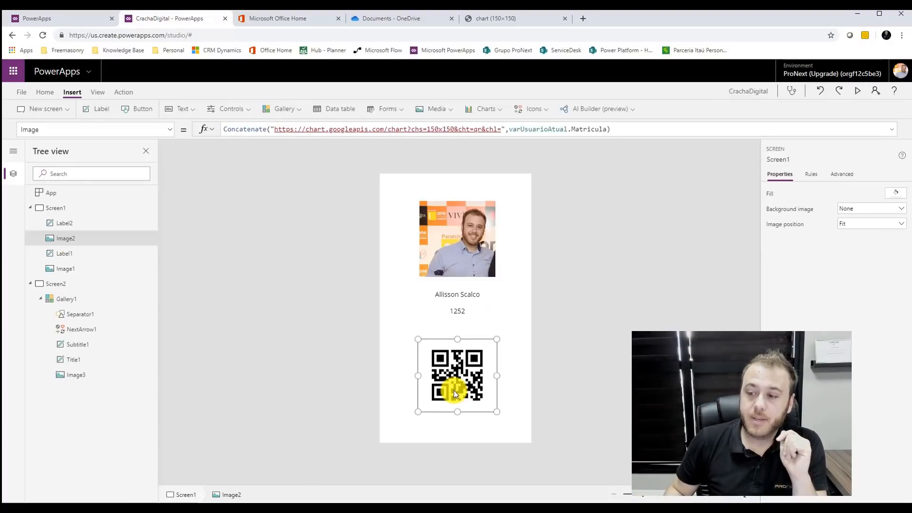
click(368, 131)
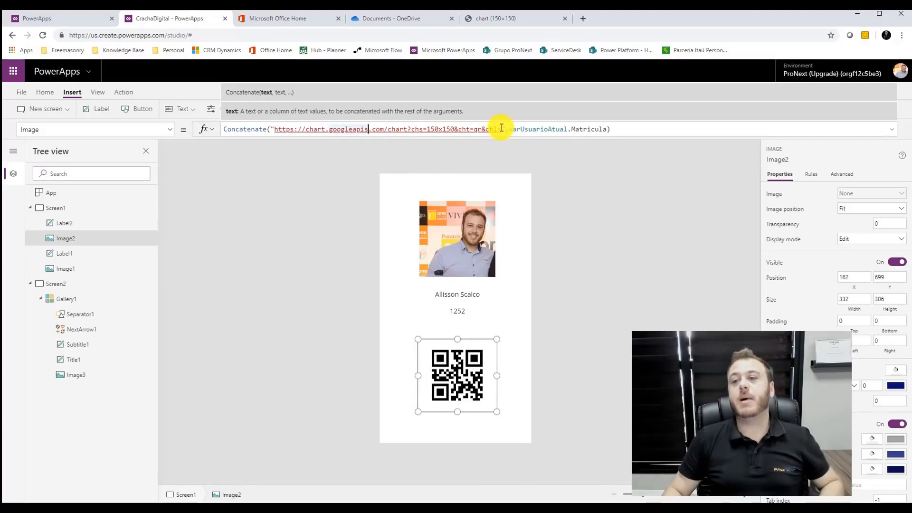